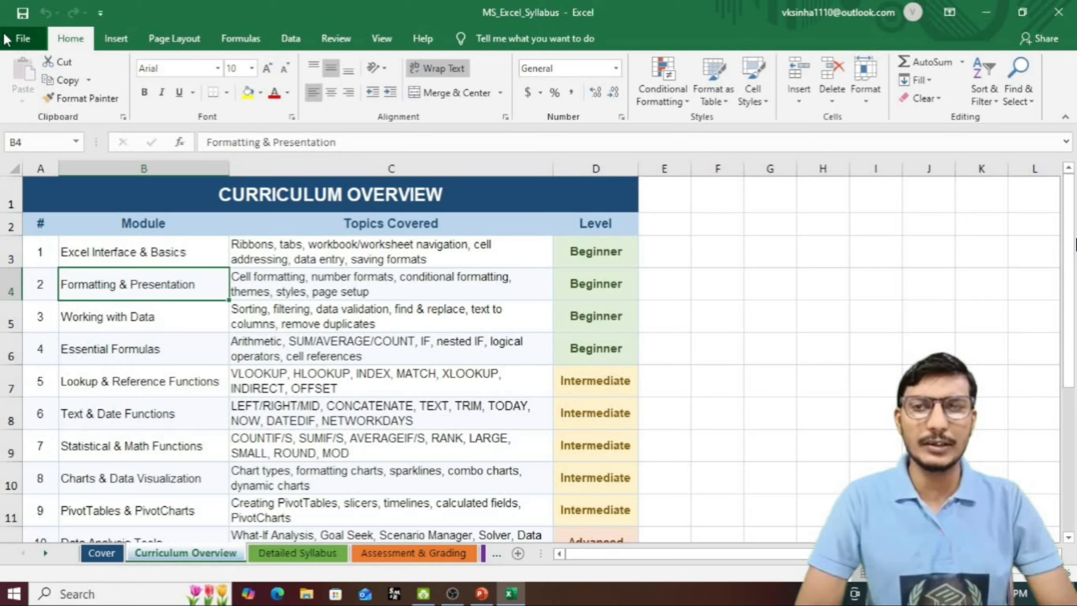
Step: Create a new blank workbook from the File menu's New page
left_click(22, 38)
left_click(29, 106)
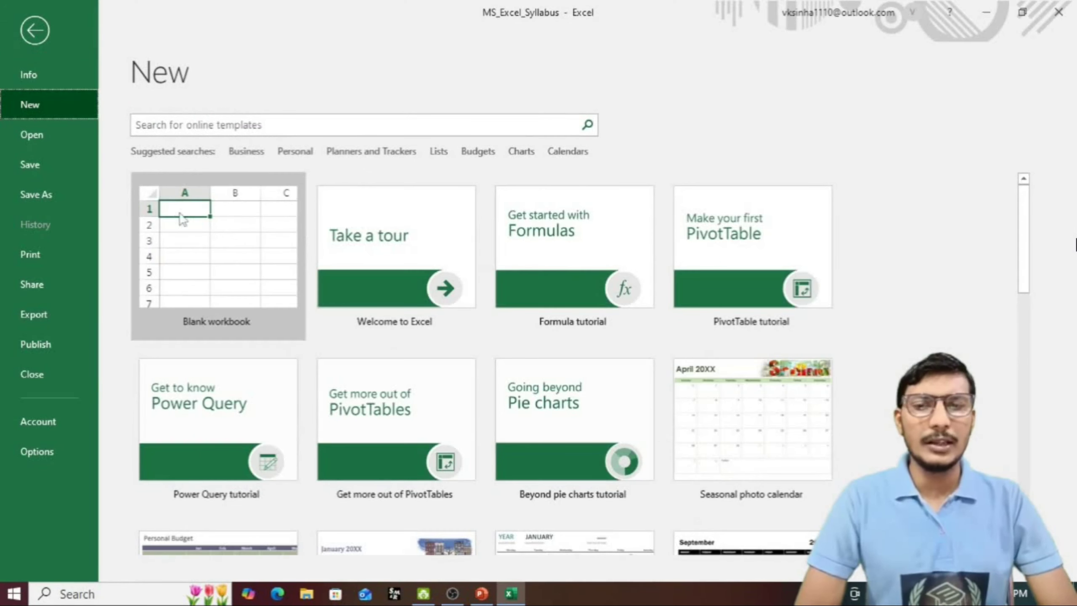
left_click(235, 251)
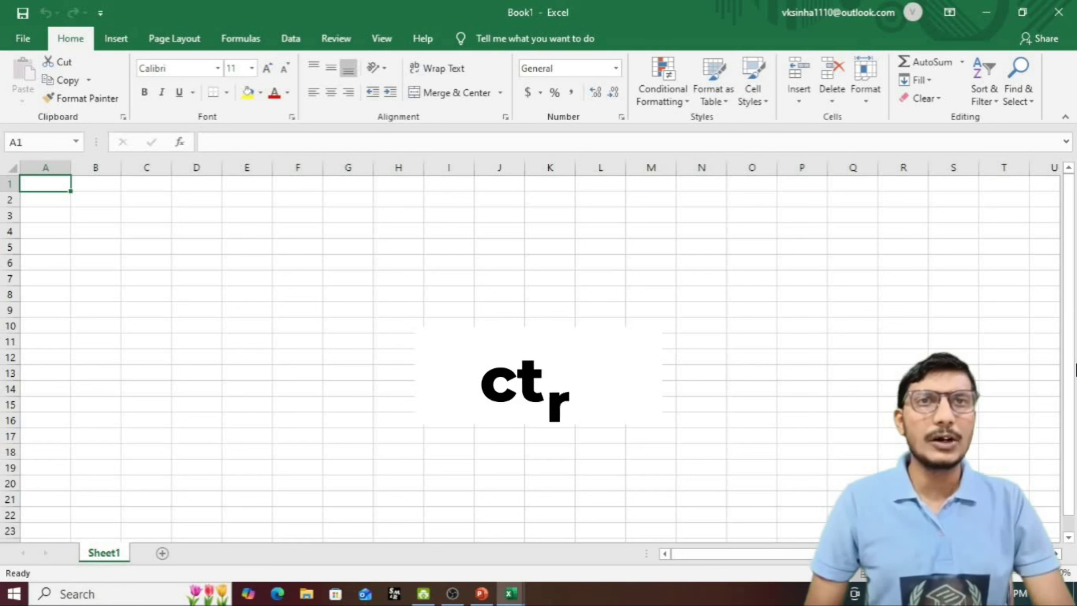
Step: Create a second blank workbook with Ctrl+N, then bring Book1 back to the front
key("ctrl+n")
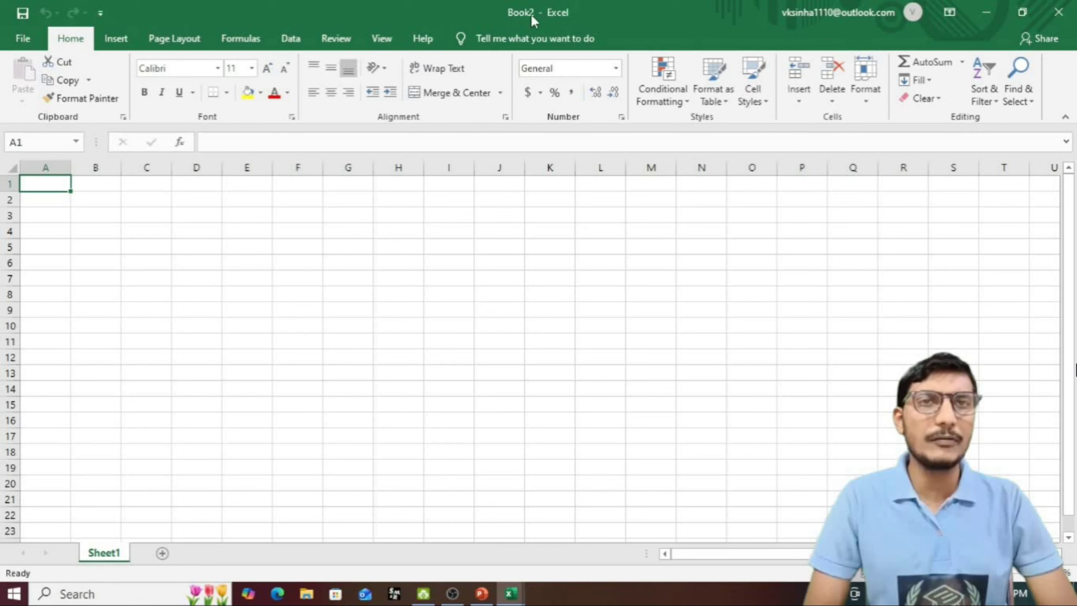
left_click(510, 594)
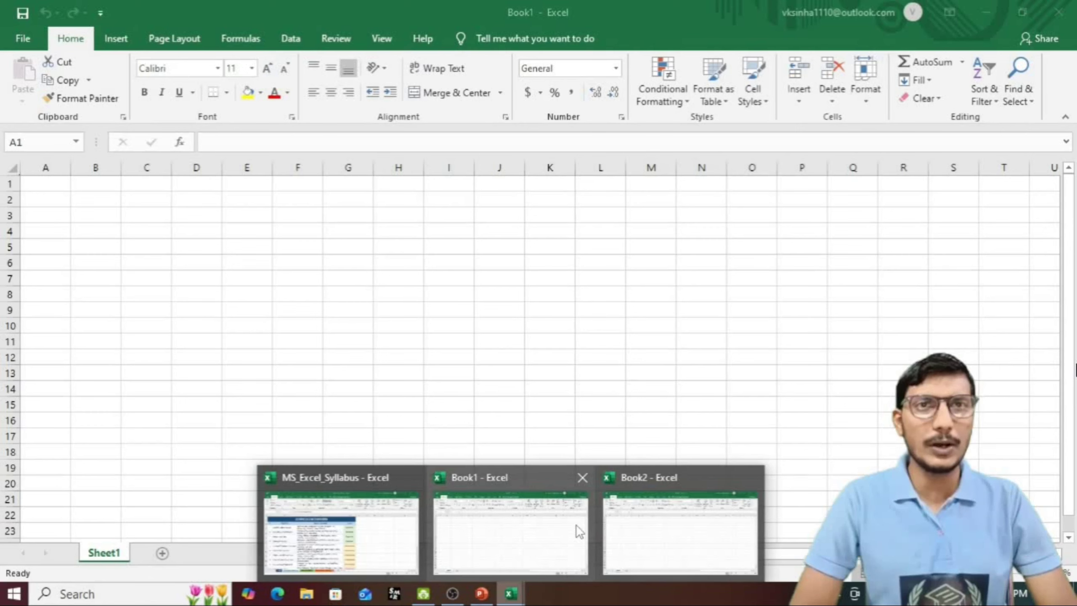
left_click(579, 531)
left_click(47, 180)
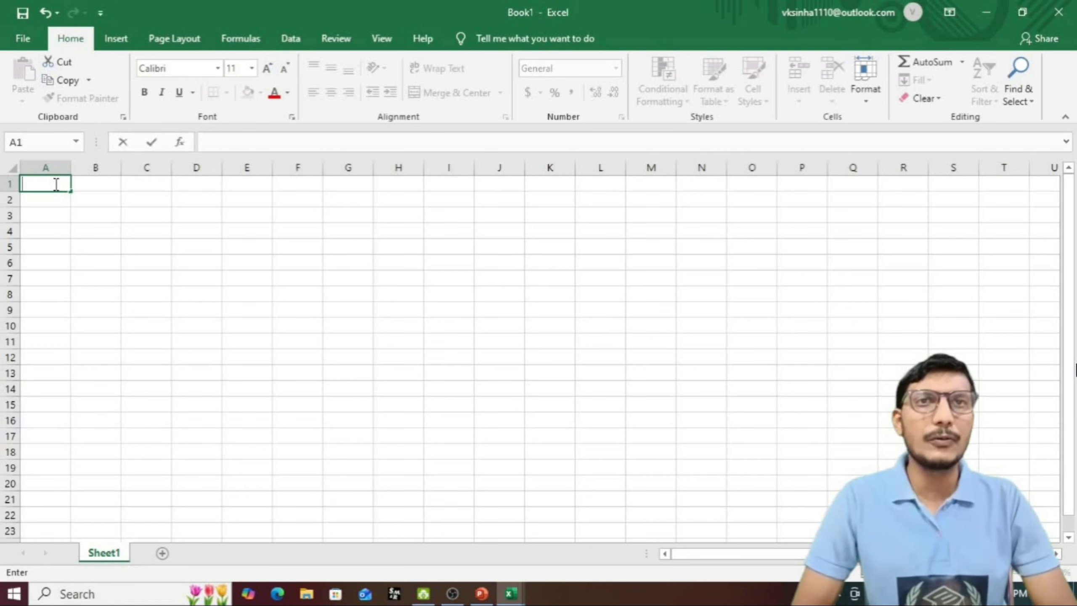
Step: Enter the headers Sl.No., Name and Address in A1, B1 and C1
key("F2")
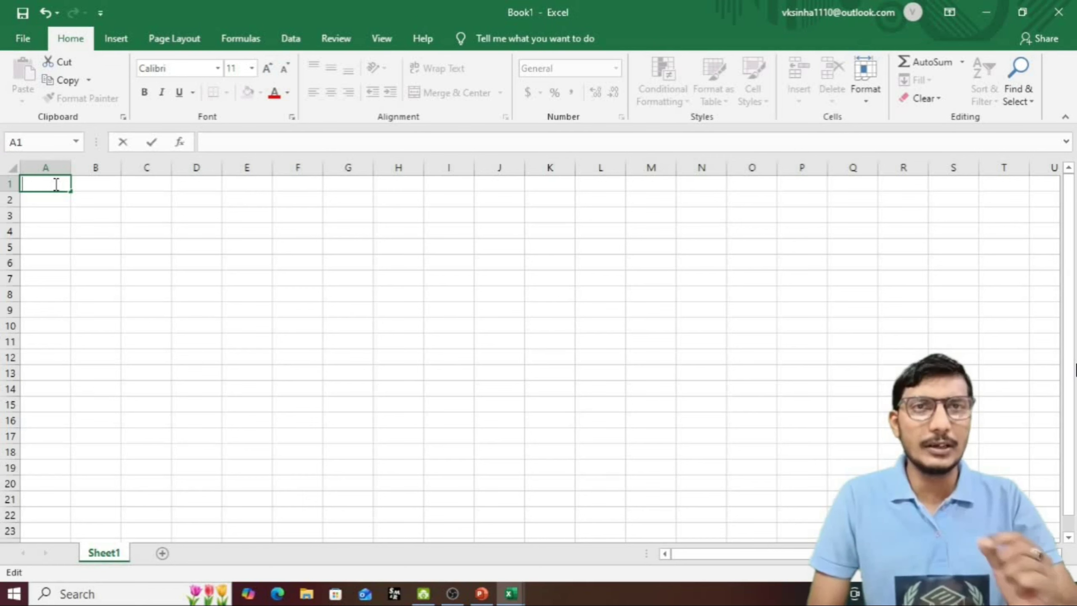
type("Sl.No.")
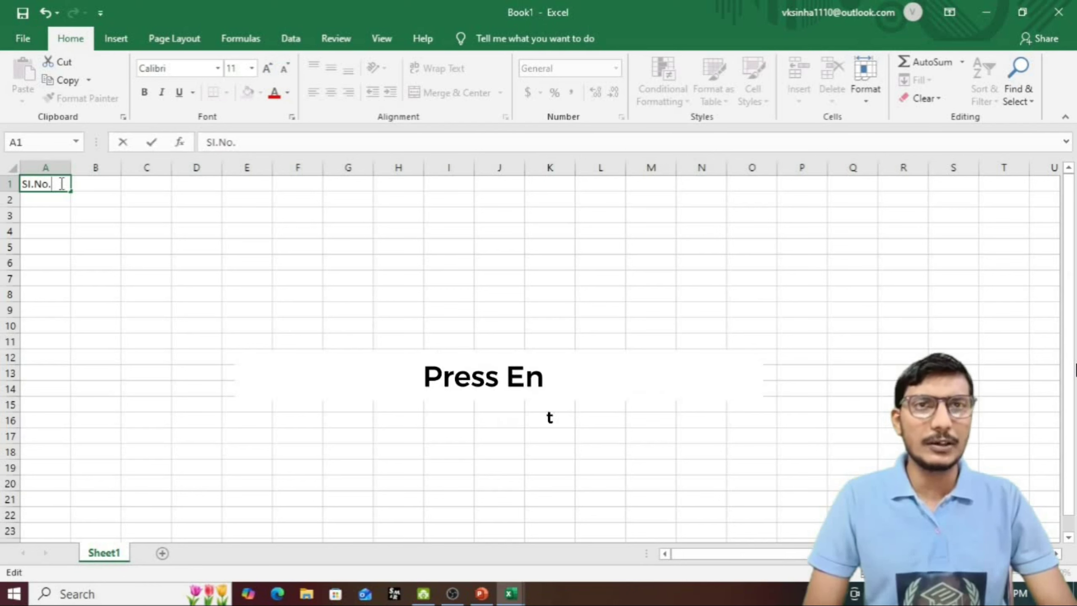
key("Return")
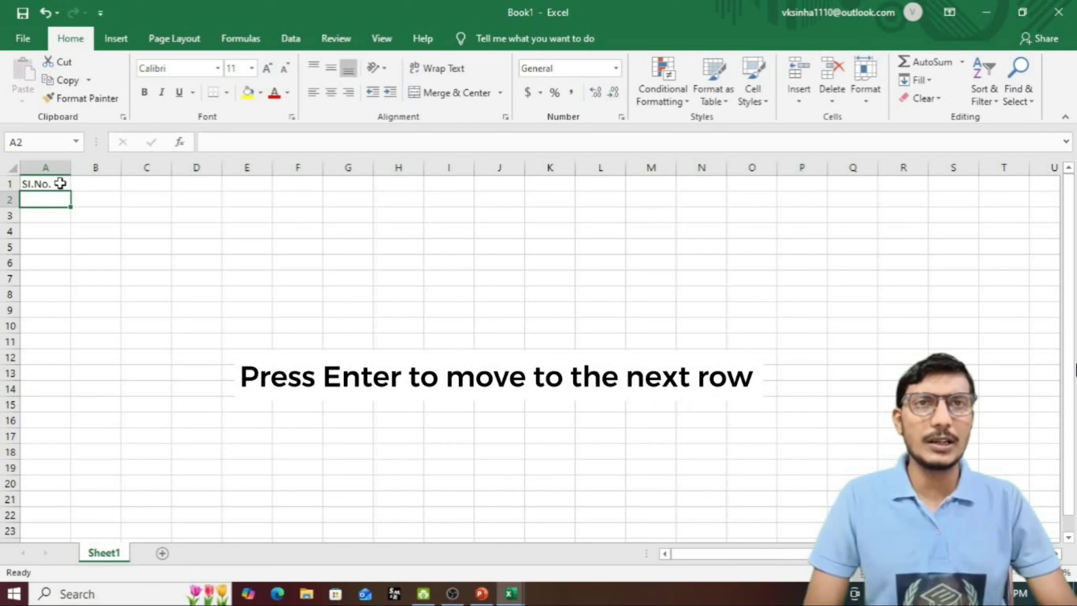
left_click(59, 184)
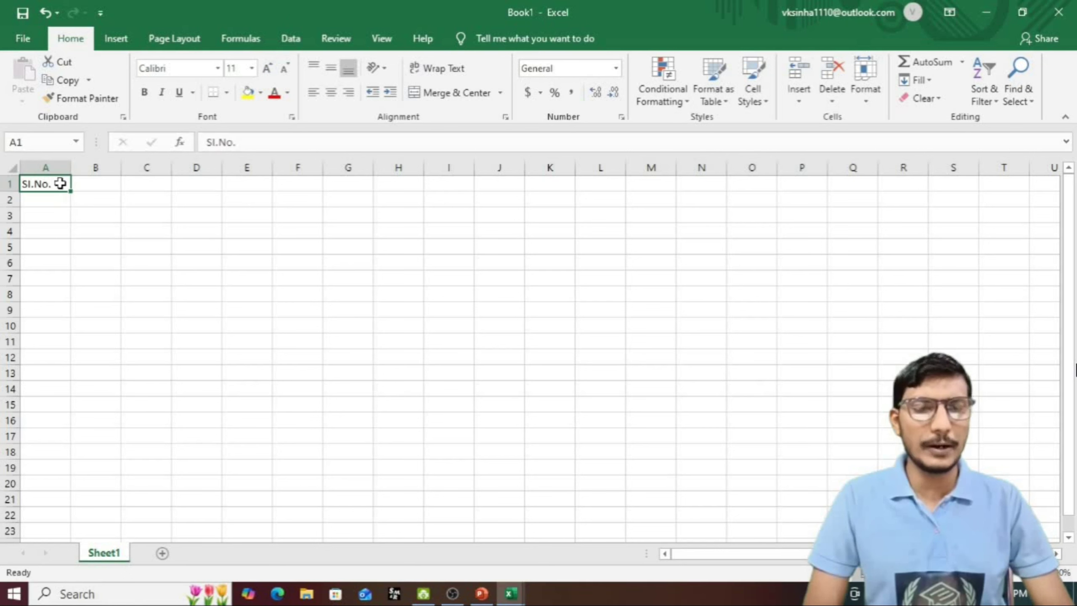
key("Return")
key("Tab")
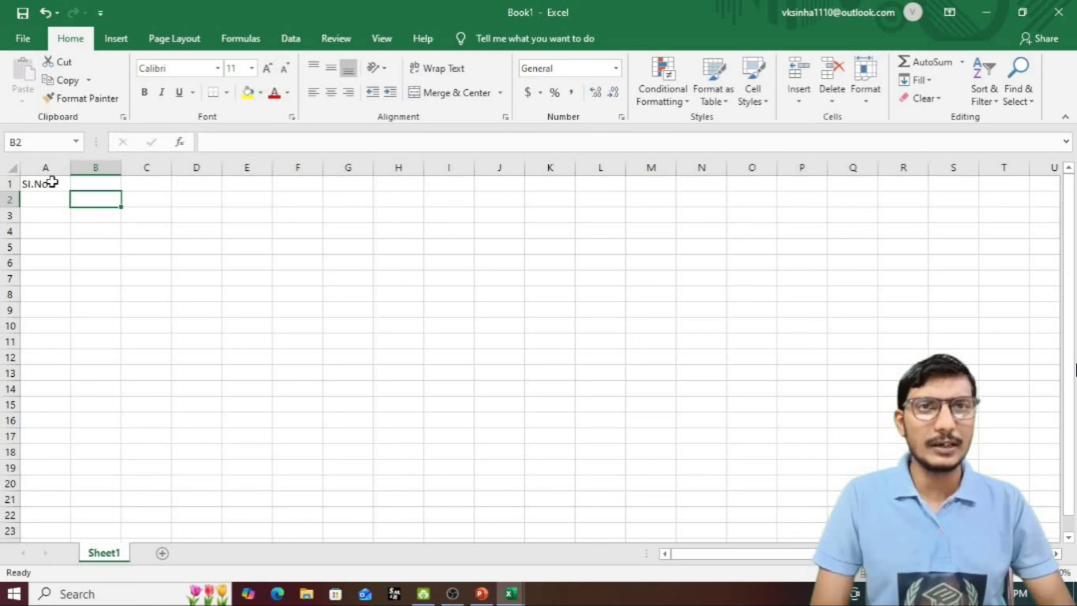
left_click(57, 180)
left_click(88, 185)
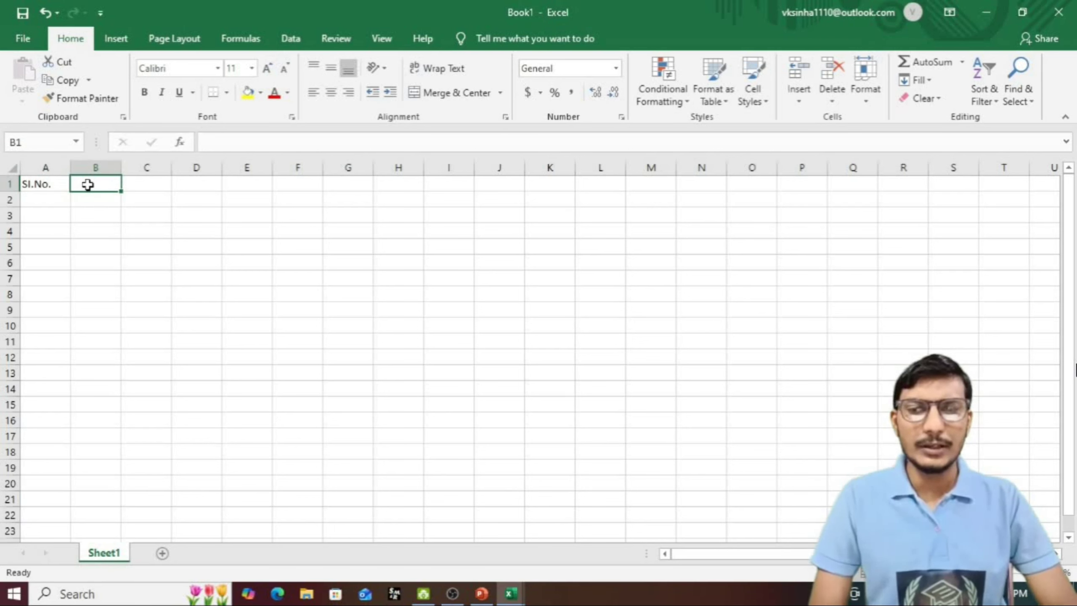
type("Nam")
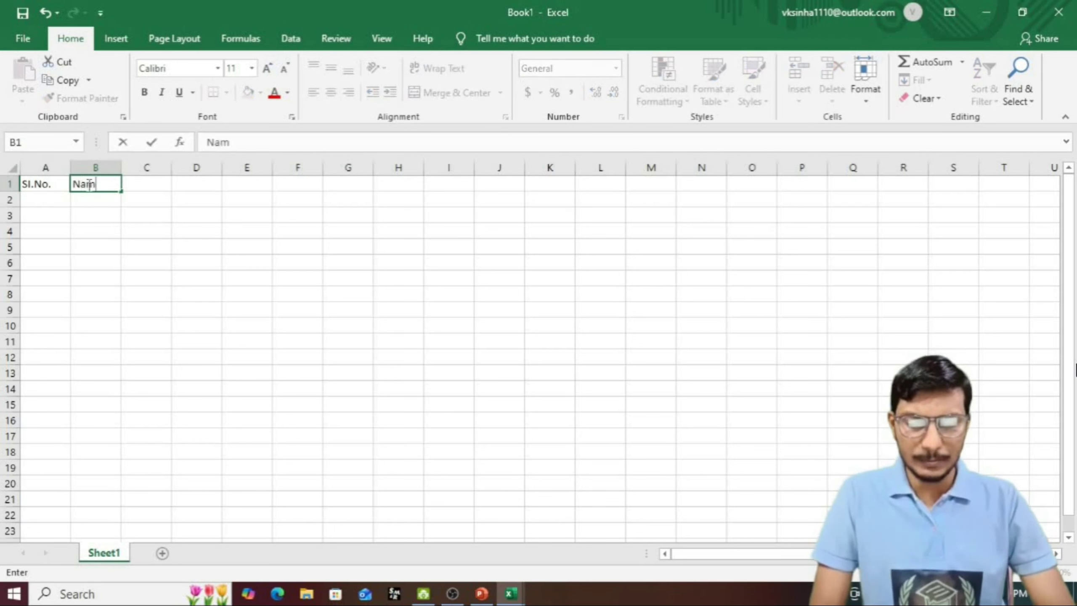
type("e")
key("Tab")
type("Address")
left_click(48, 205)
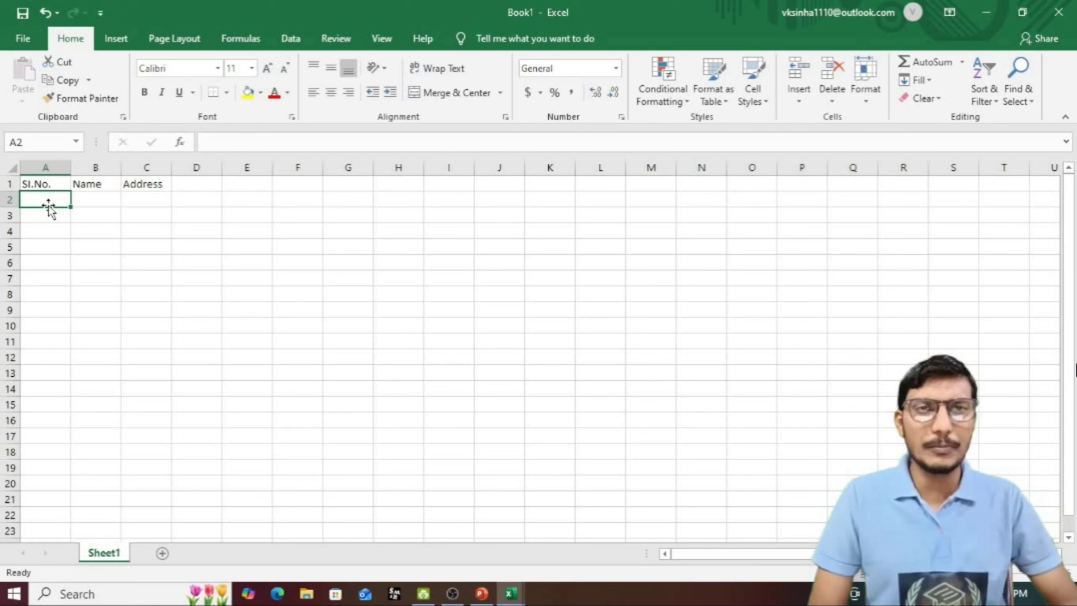
Step: Enter serial numbers 1 and 2 in A2 and A3
type("1")
key("Return")
type("2")
key("Return")
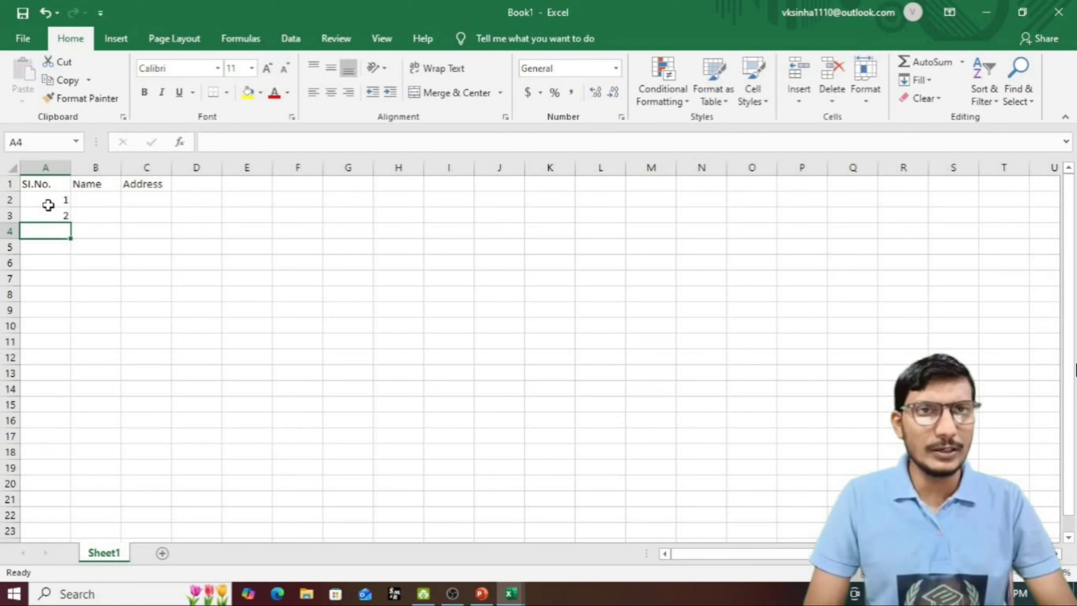
Step: Fill Sl.No. down to A11 as a 1–10 series and widen column B
left_click(59, 215)
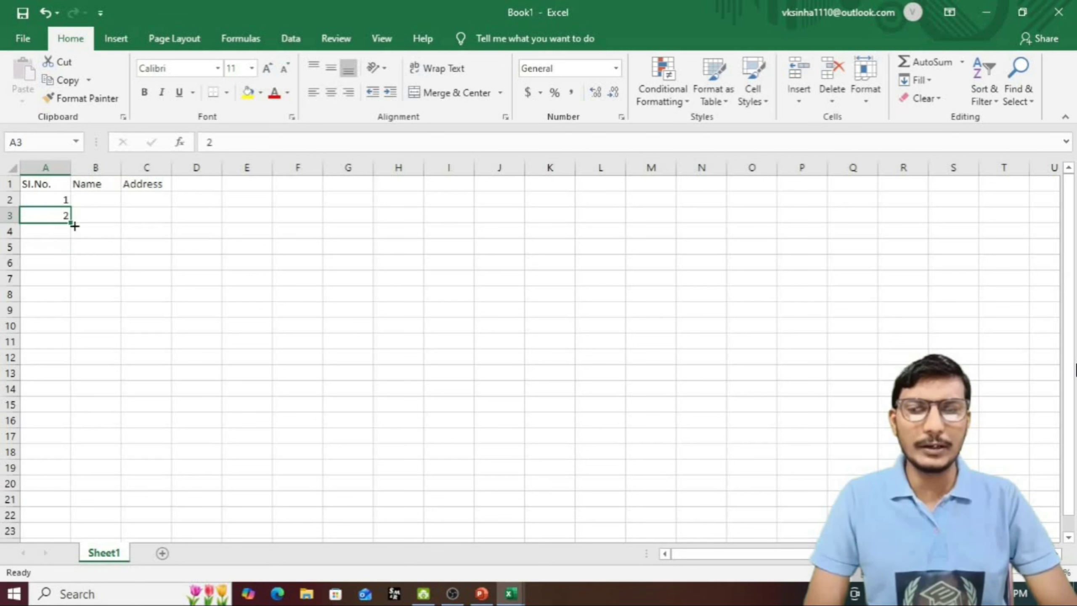
left_click_drag(69, 224, 67, 354)
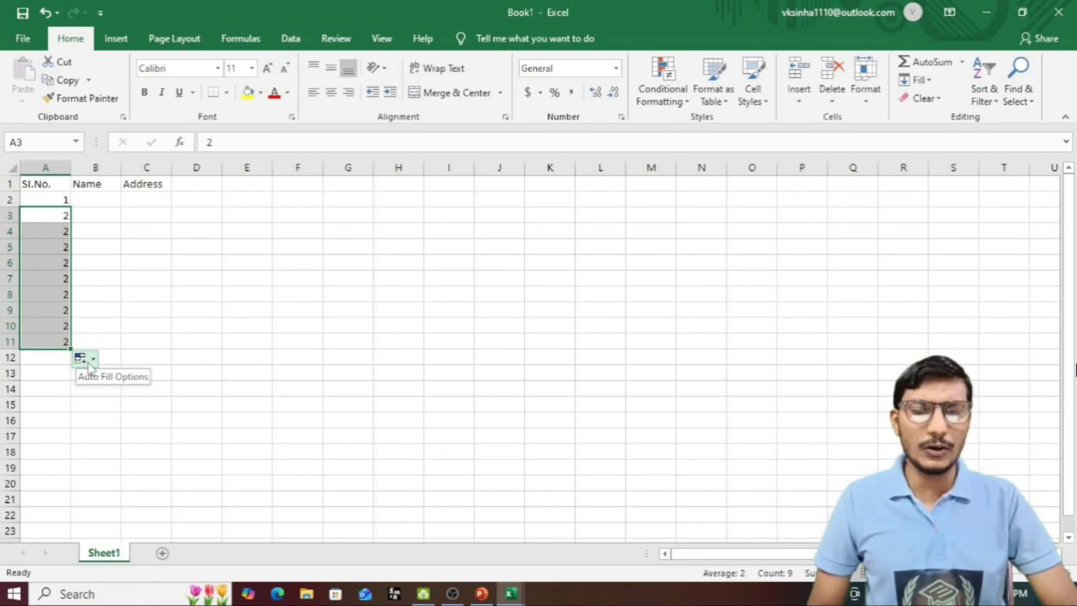
left_click(89, 365)
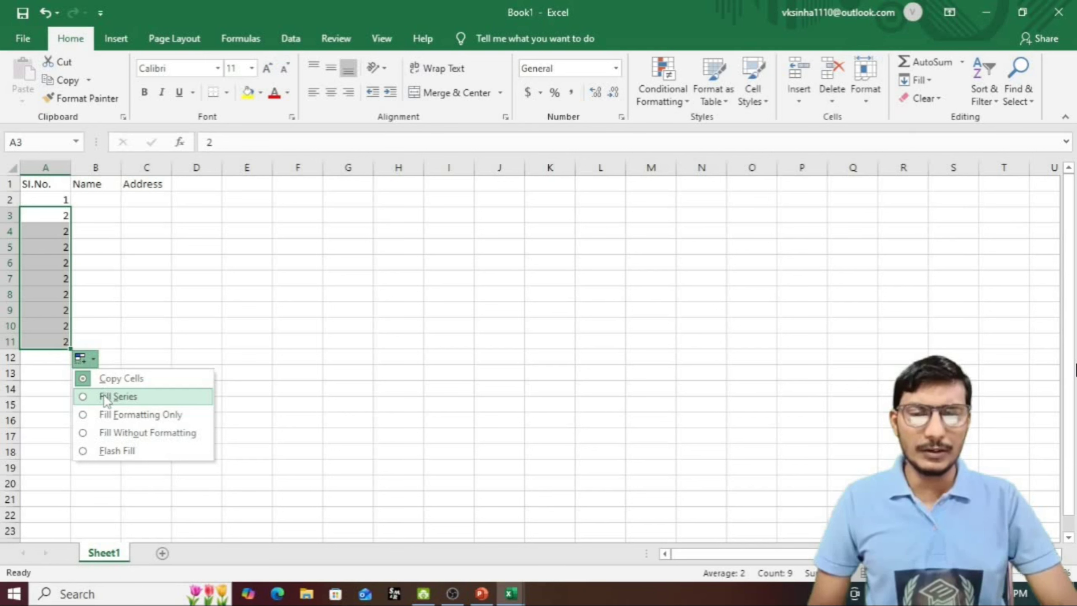
left_click(106, 395)
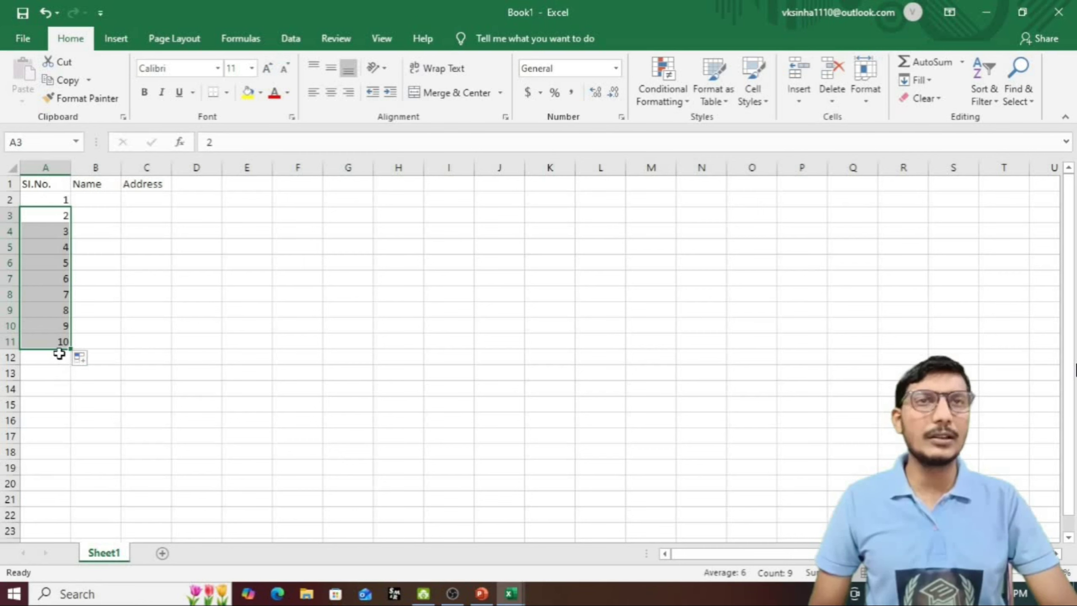
left_click_drag(121, 167, 147, 167)
left_click(109, 197)
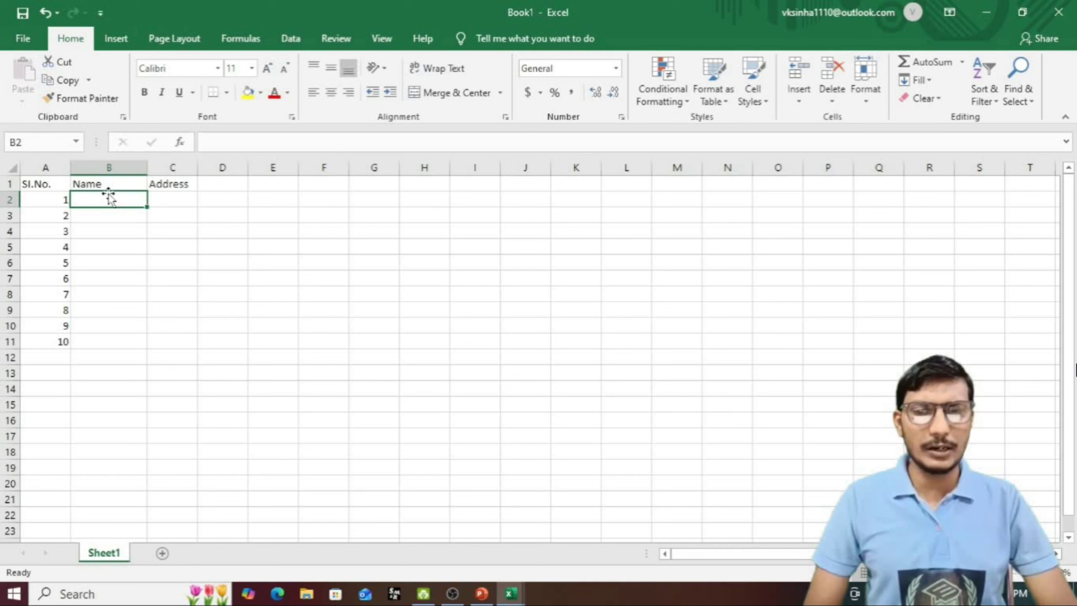
Step: Type ten student first names down B2:B11
type("Rahul")
key("Return")
type("Priya")
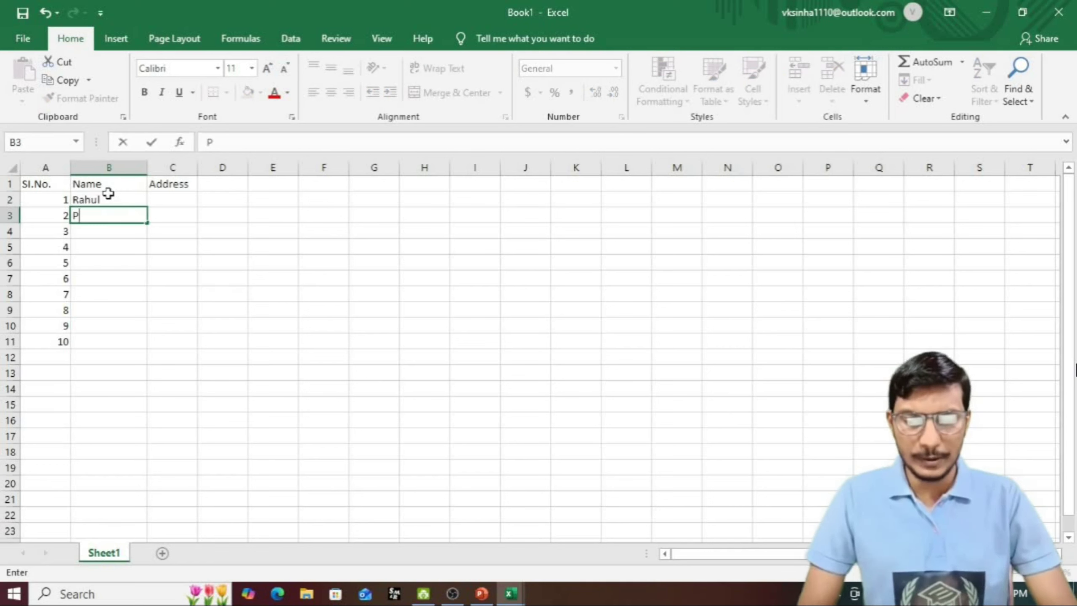
key("Return")
type("Amit")
key("Return")
type("Annu")
key("Return")
type("Manu")
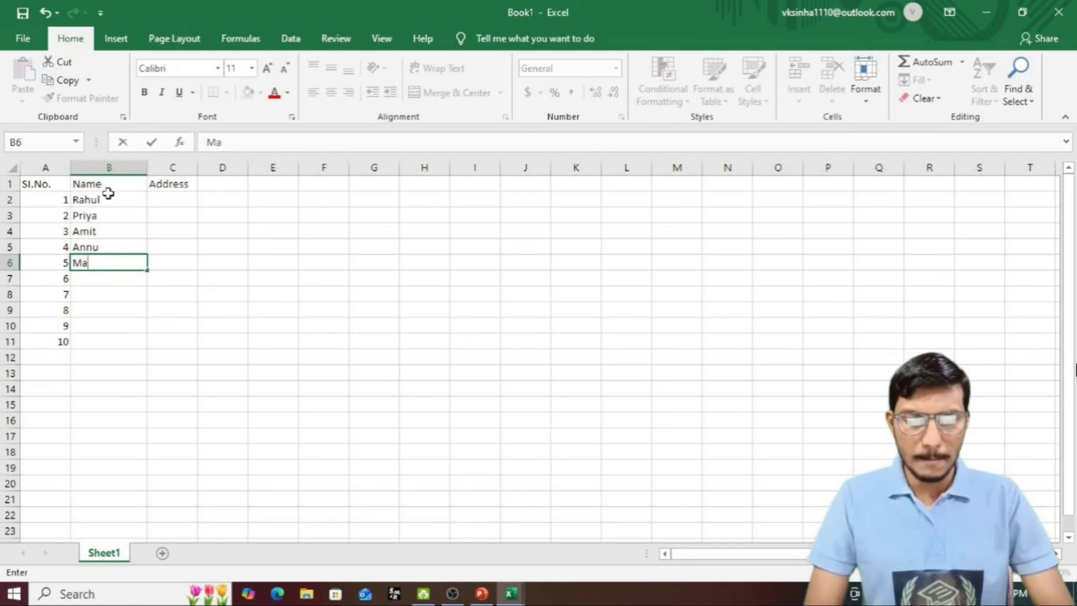
key("Return")
type("Sanu")
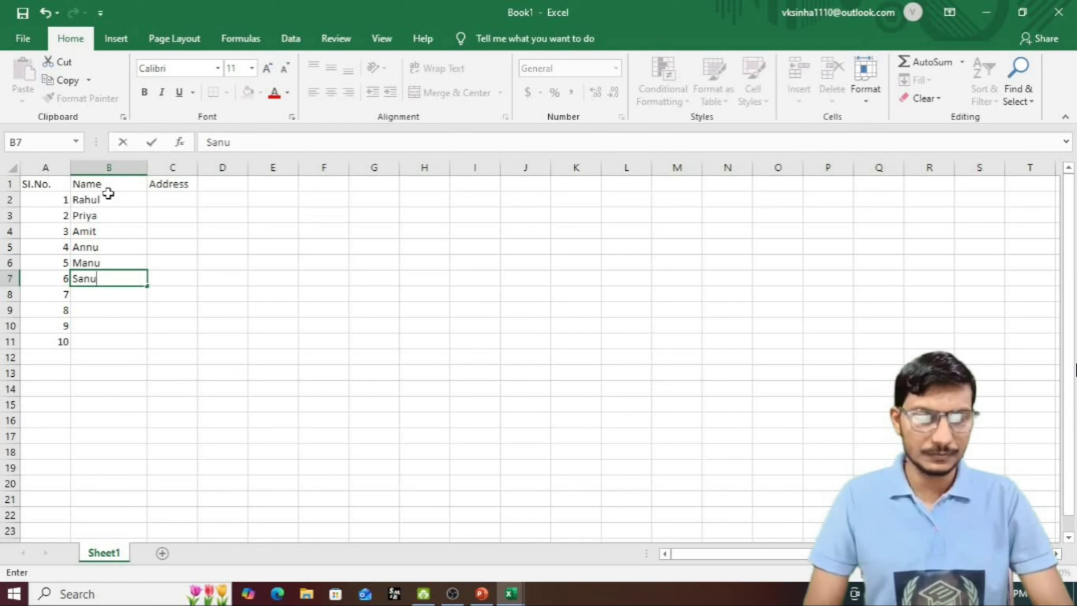
key("Return")
type("Arun")
key("Return")
type("Shalu")
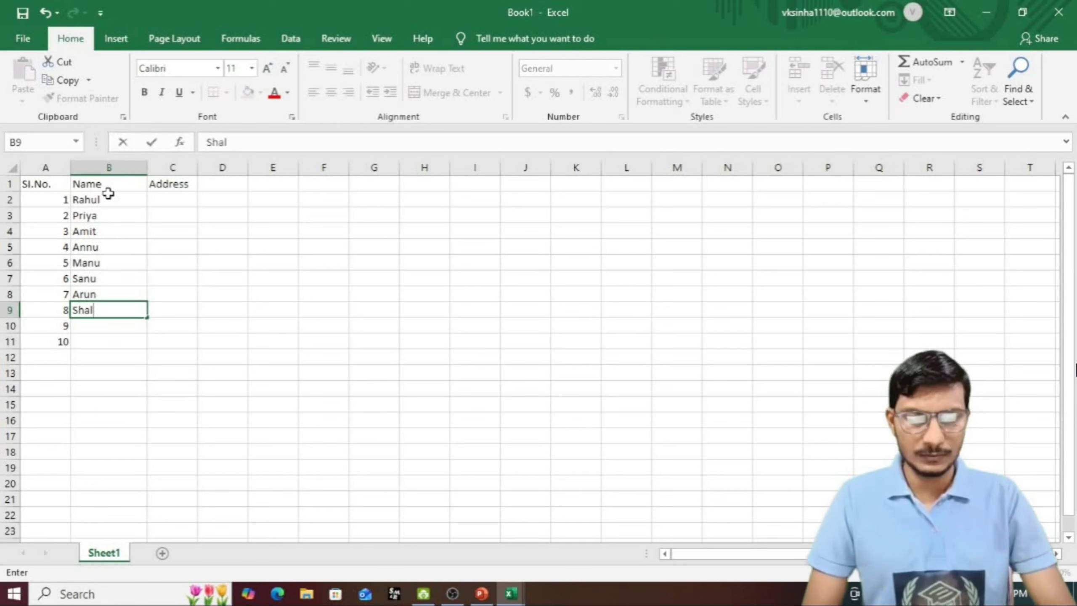
key("Return")
type("Mohit")
key("Return")
type("Monti")
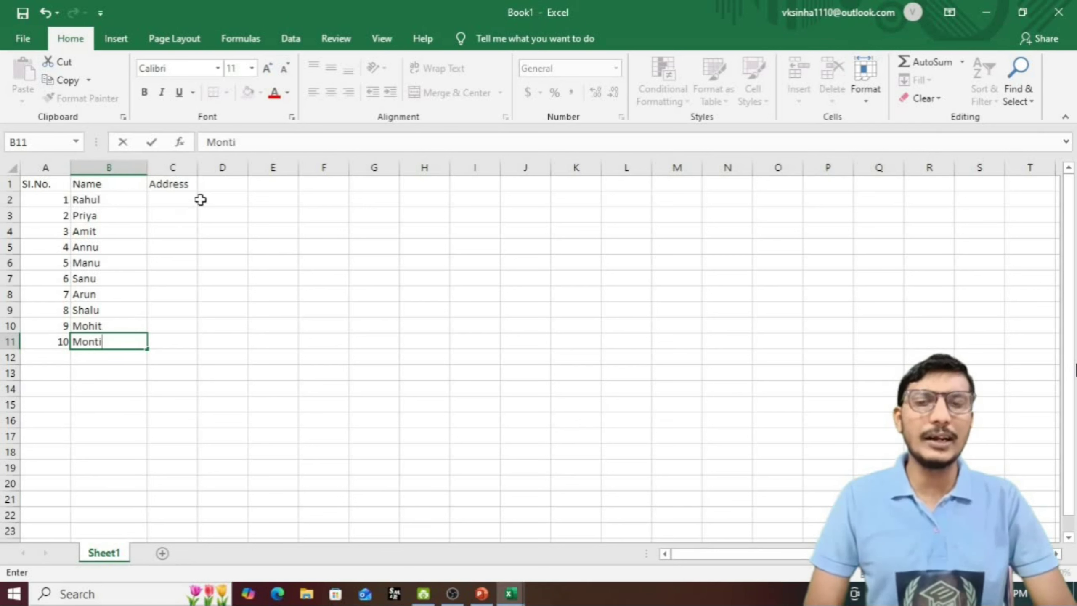
left_click(184, 198)
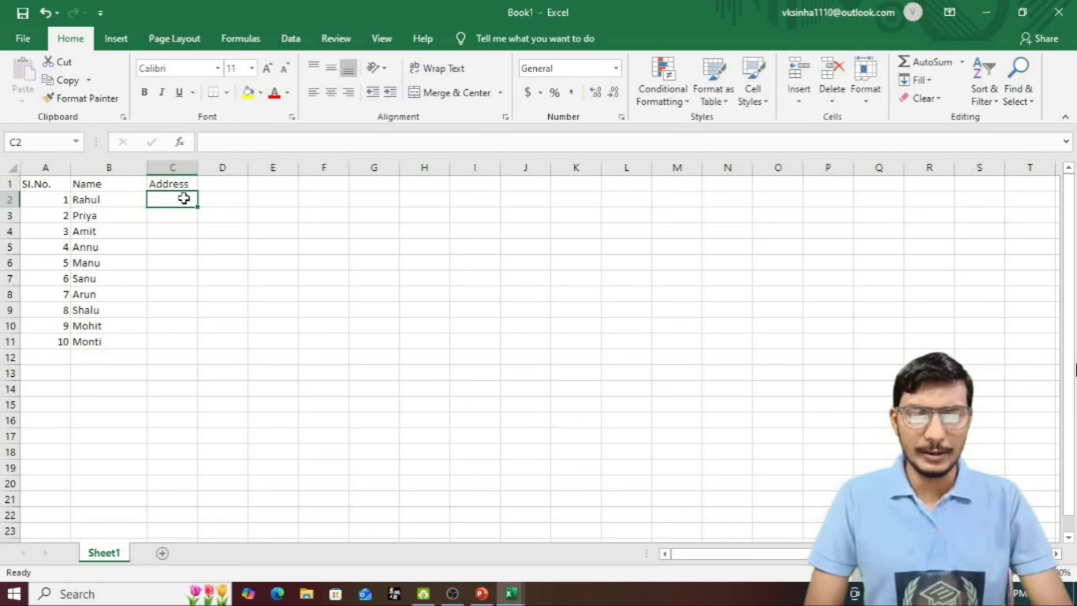
Step: Enter addresses Patna, Up, Mp, Ranchi, Delhi, Mumbai, Raipur, Jaipur, Kolkata, Bhopal in C2:C11
type("Patna")
key("Return")
type("Up")
key("Return")
type("Mp")
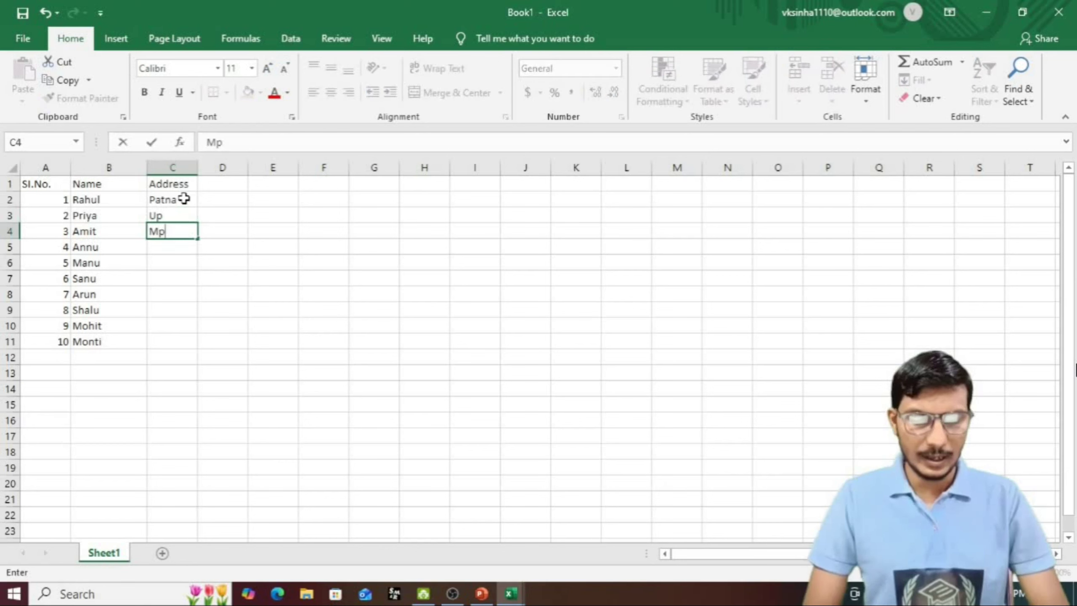
key("Return")
type("Ranchi")
key("Return")
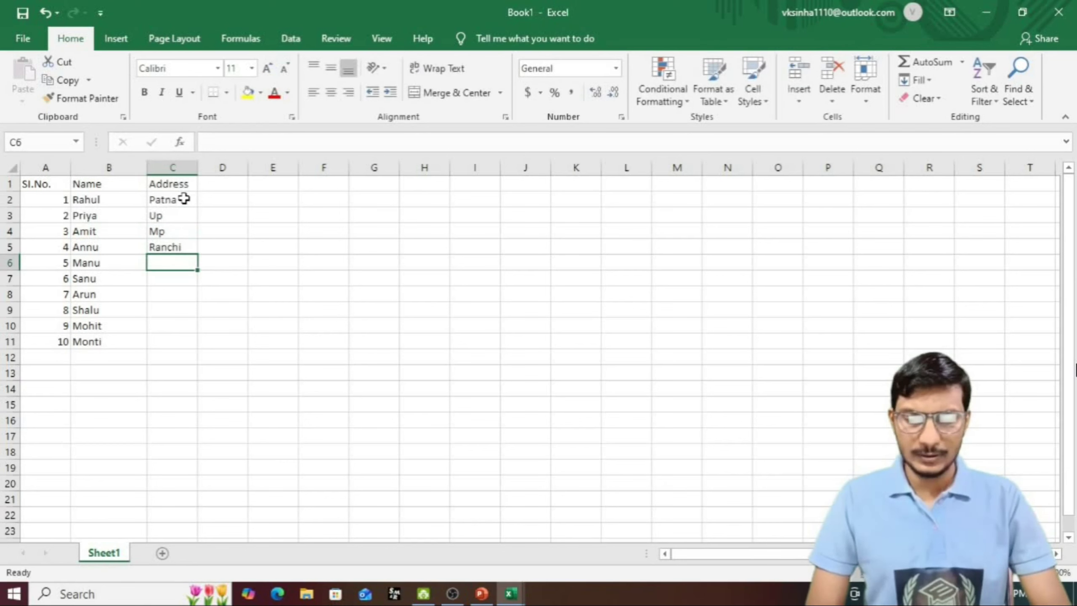
type("Delhi")
key("Return")
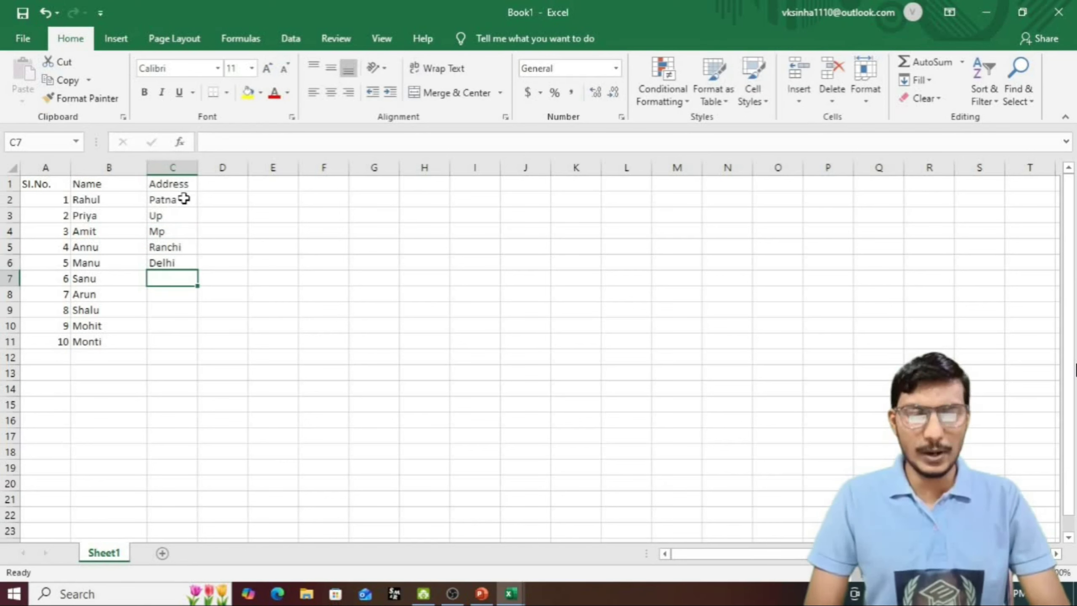
type("Mumbai")
key("Return")
type("Raipur")
key("Return")
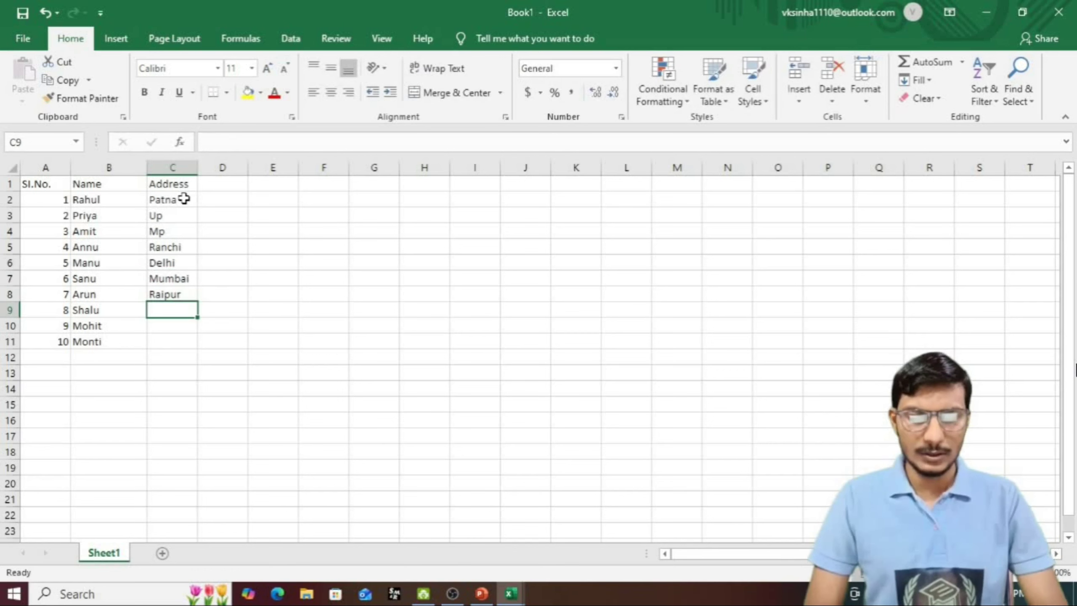
type("Jaipur")
key("Return")
type("Kolkata")
key("Return")
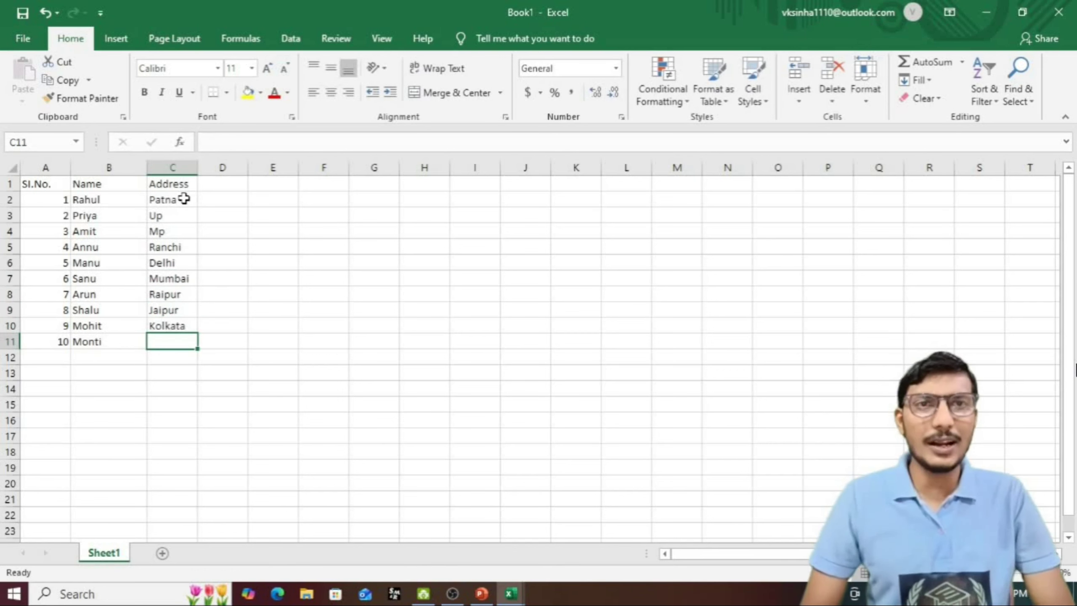
type("Bhopal")
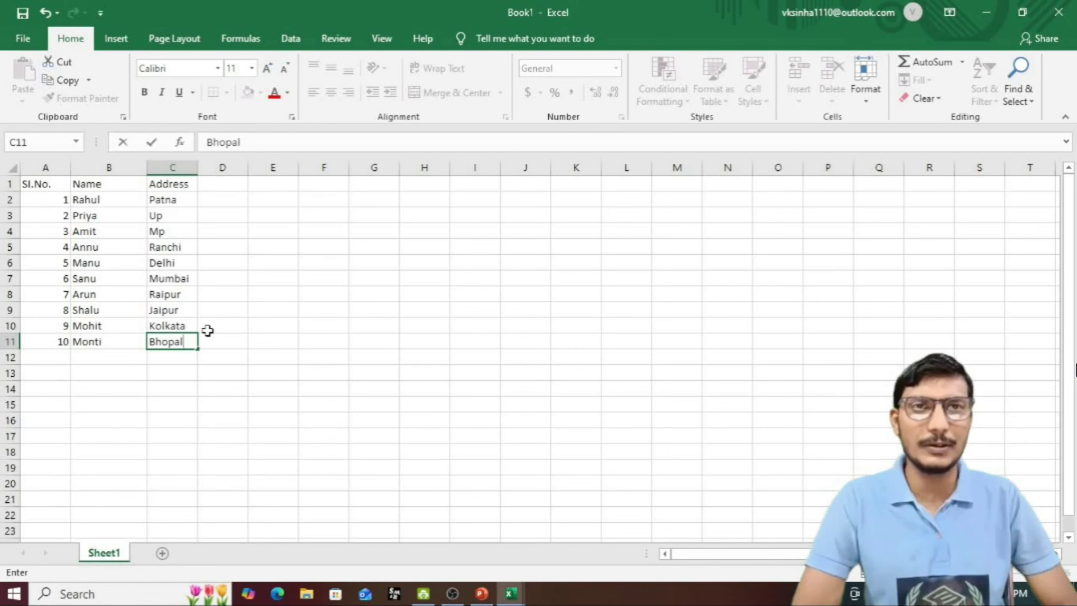
left_click(482, 594)
Step: Reveal the Editing Data heading and cell-editing bullet on slide 7, then return to Excel
key("Right")
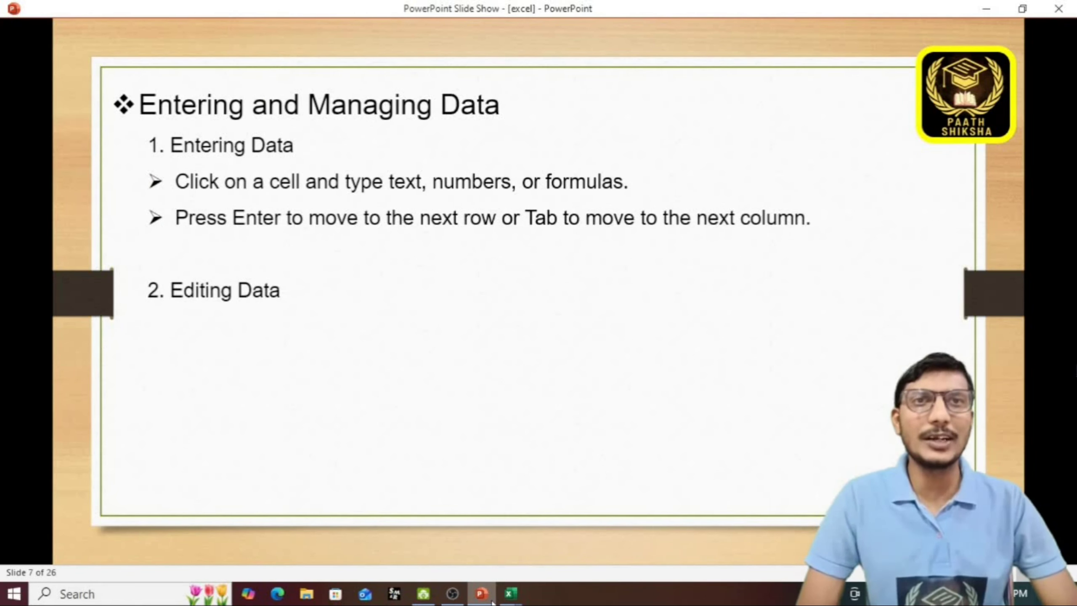
key("Right")
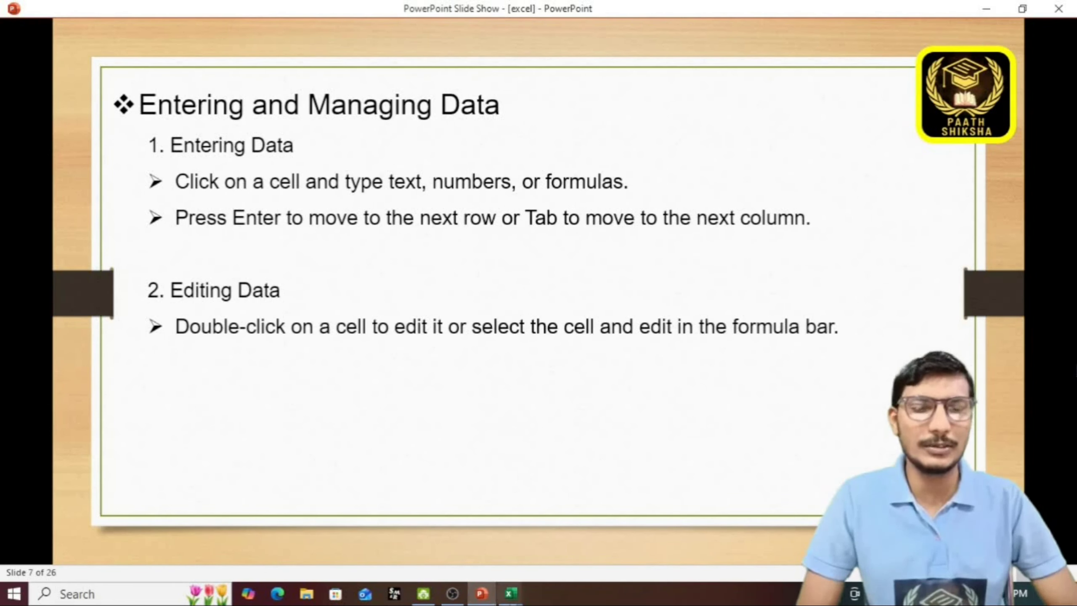
left_click(510, 593)
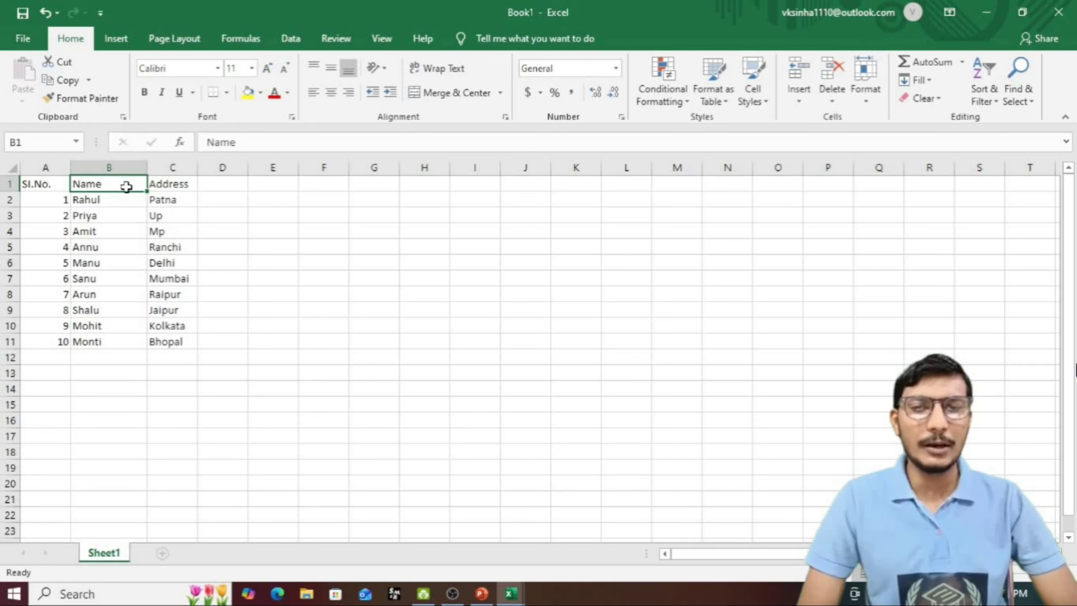
Step: Change the B1 heading from Name to Full Name
left_click(251, 145)
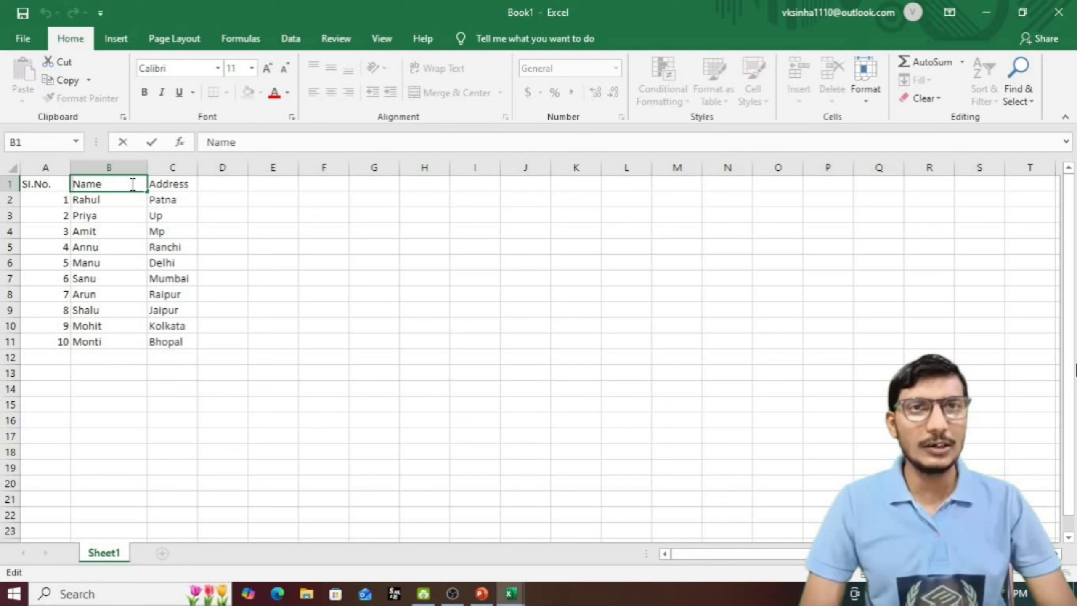
type("Full")
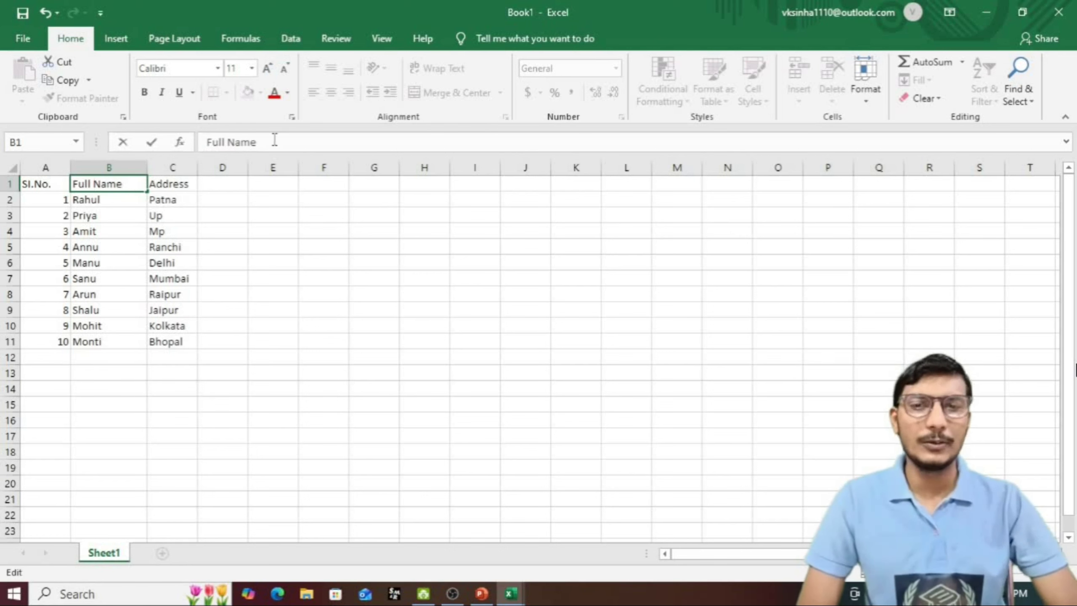
key("Return")
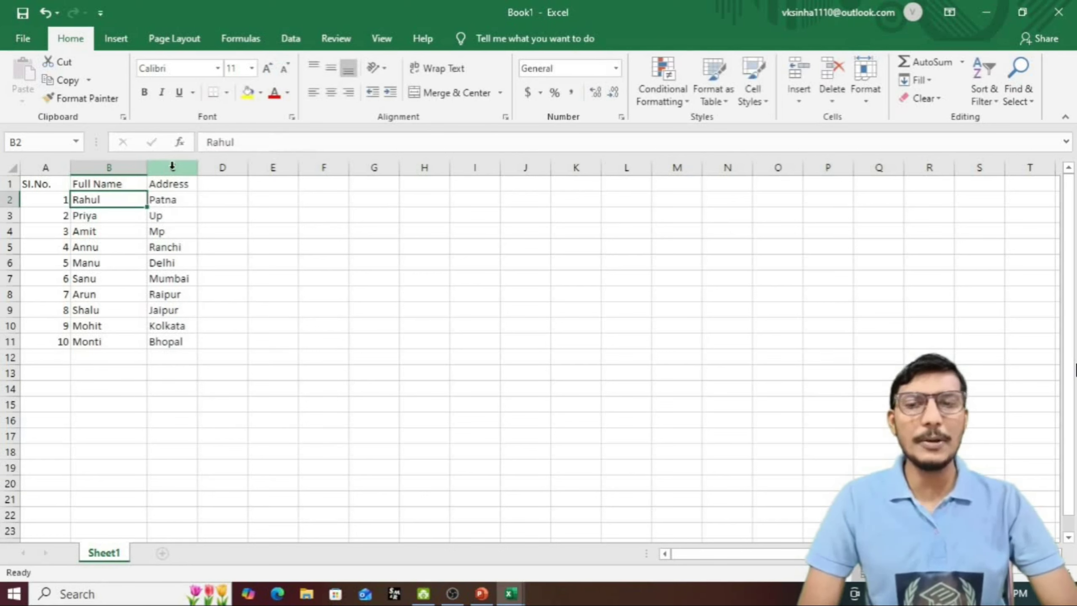
Step: Append a surname to each of the ten student names in B2:B11
double_click(123, 201)
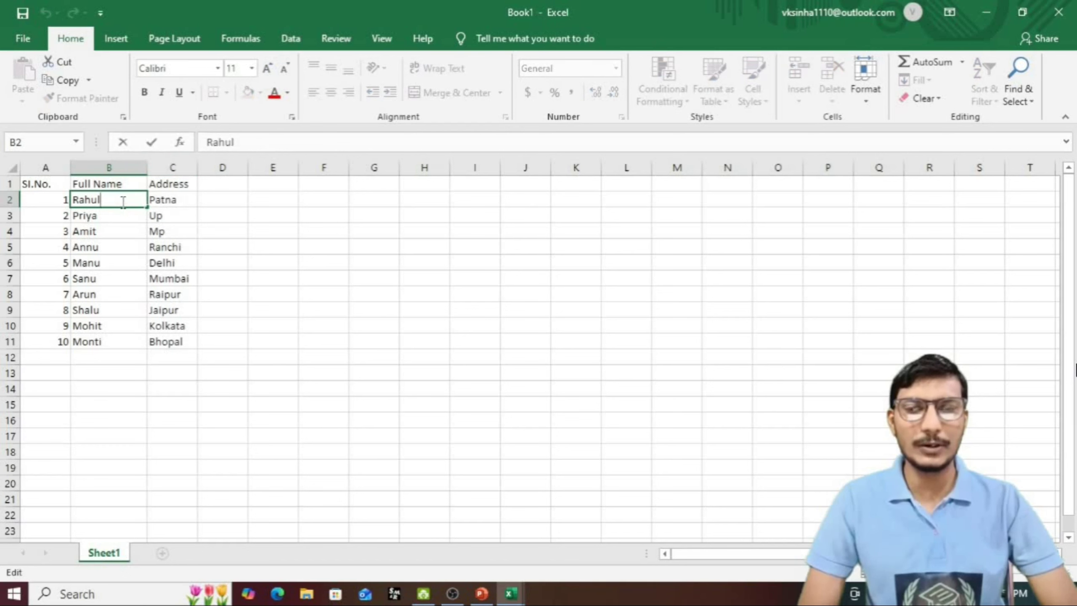
double_click(114, 219)
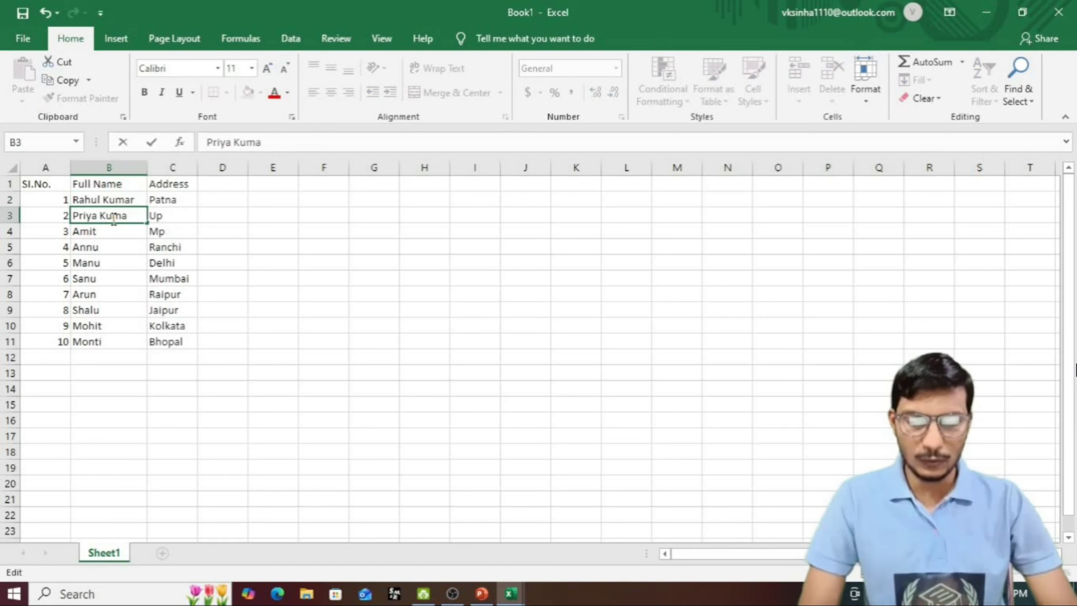
double_click(115, 231)
double_click(115, 246)
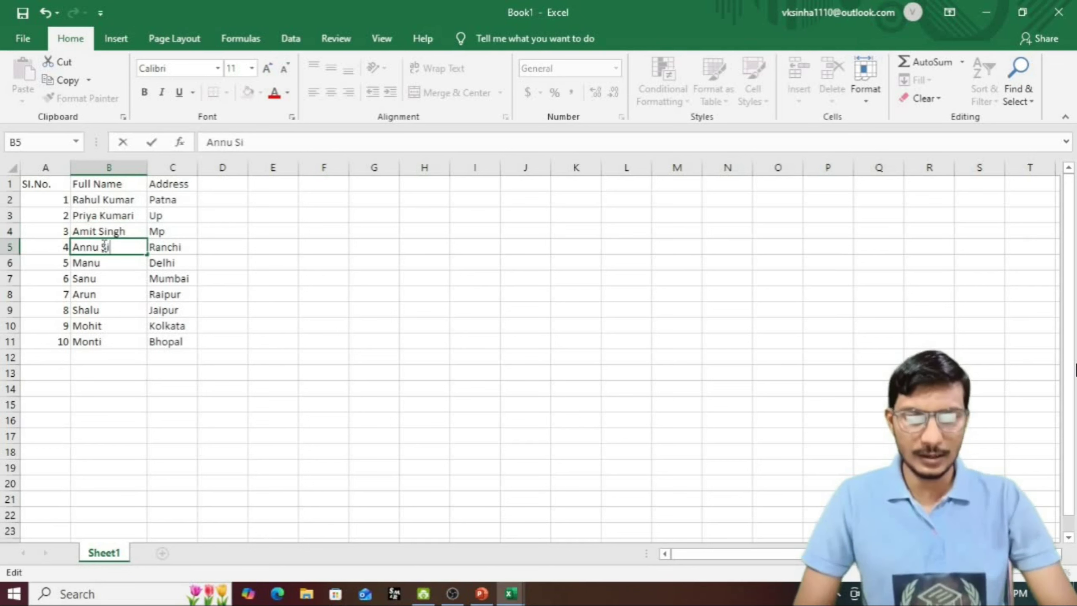
double_click(118, 263)
double_click(118, 279)
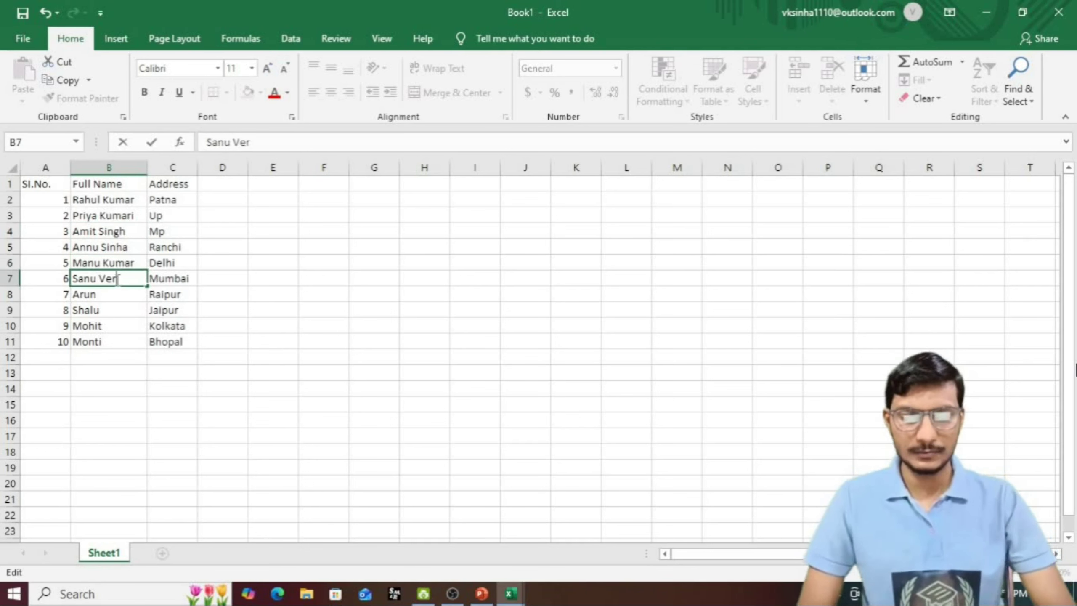
double_click(118, 294)
double_click(117, 309)
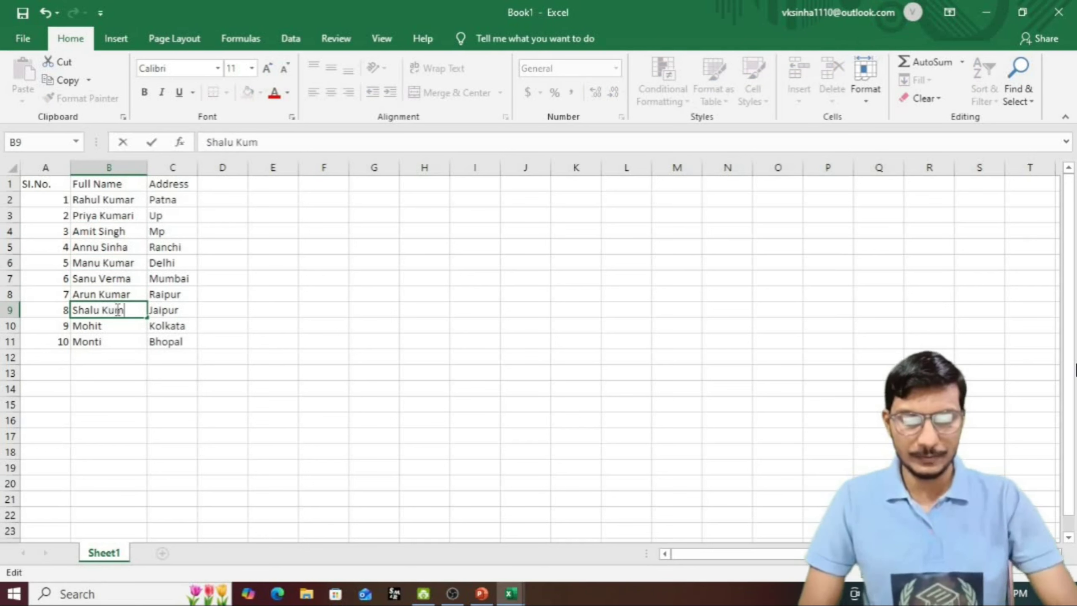
double_click(117, 326)
double_click(117, 342)
left_click(171, 345)
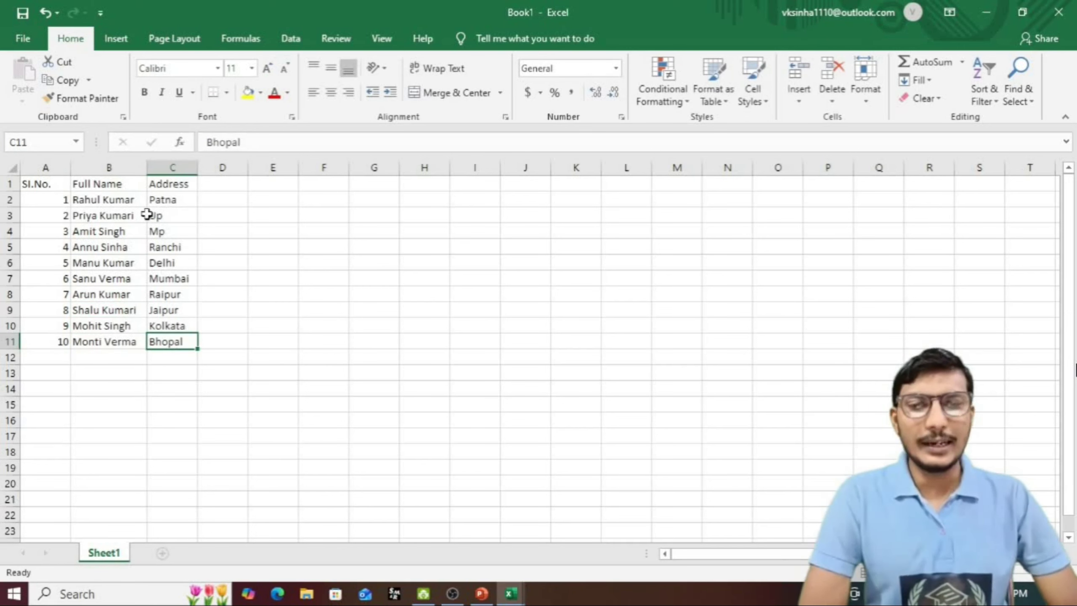
left_click(127, 342)
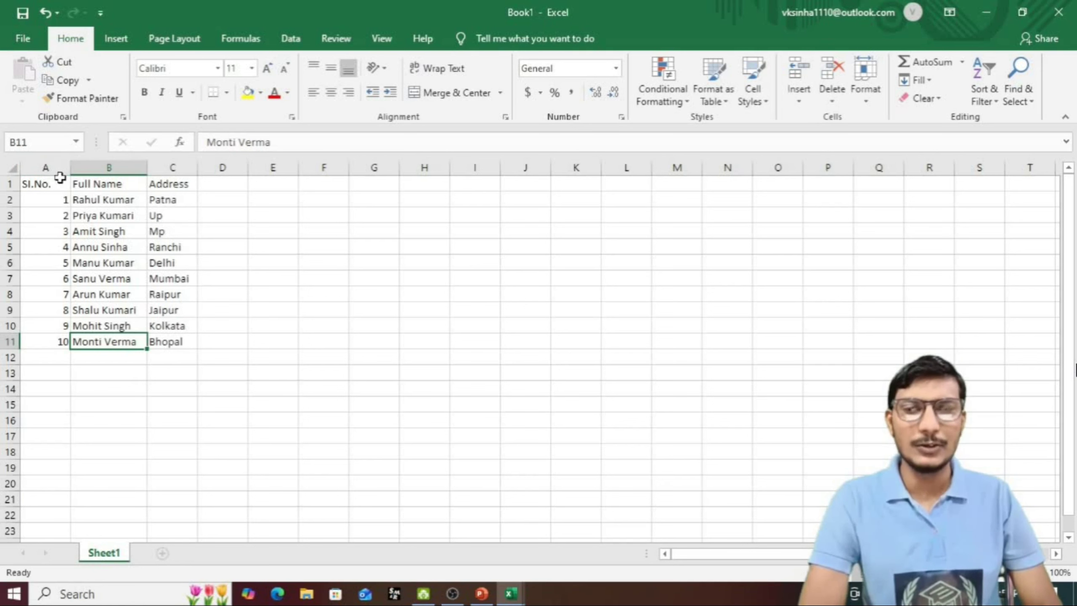
Step: Autofit column A to the serial numbers and widen column B for the full names
left_click(68, 166)
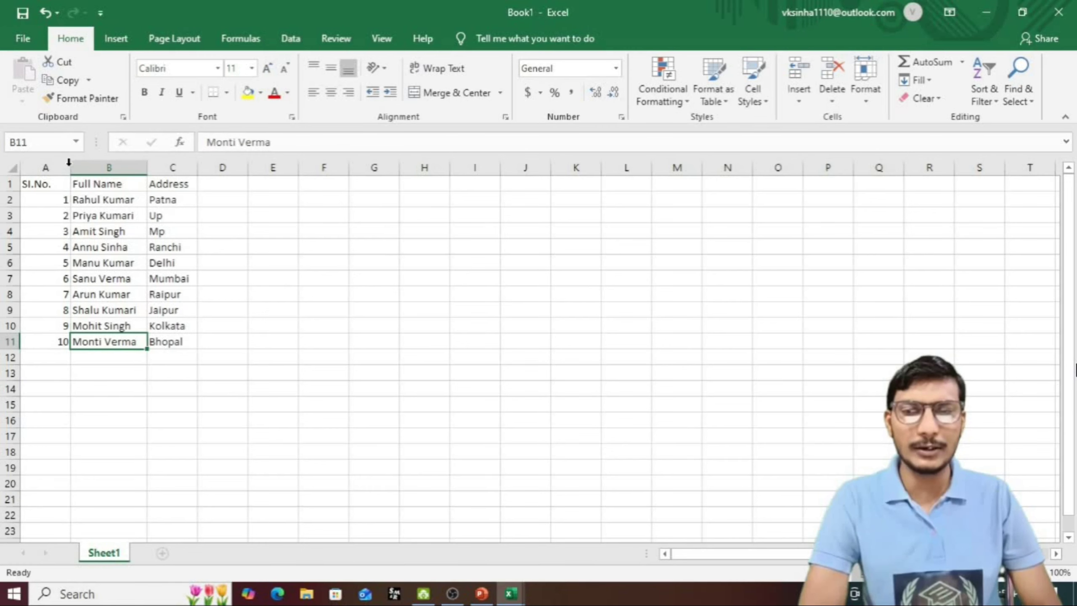
double_click(68, 164)
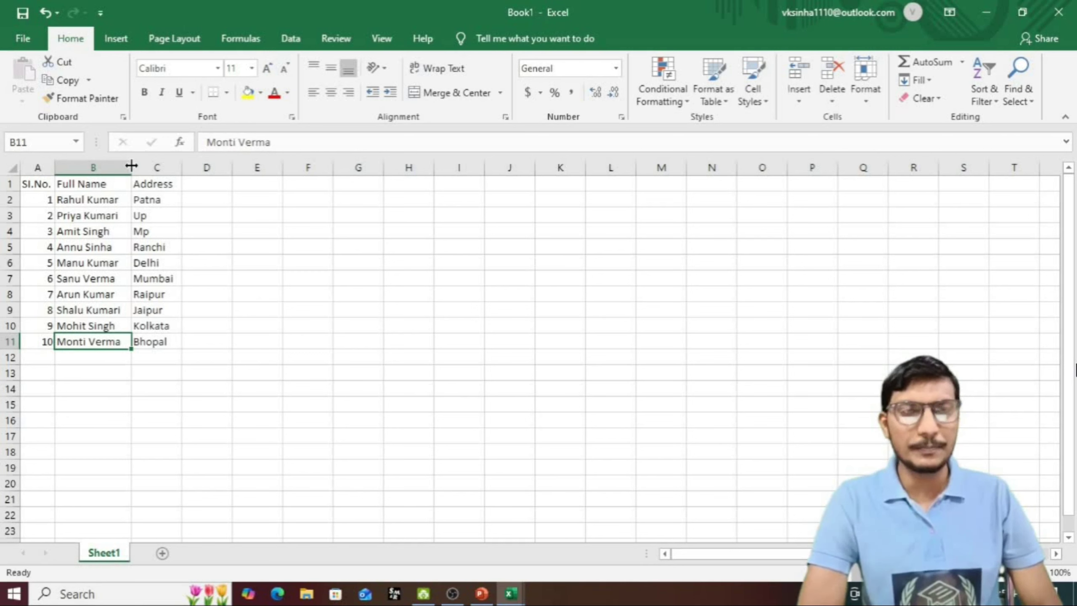
left_click_drag(131, 166, 276, 164)
Step: Select the student table A1:C11, then bring up cell options for the Full Name heading
left_click(212, 362)
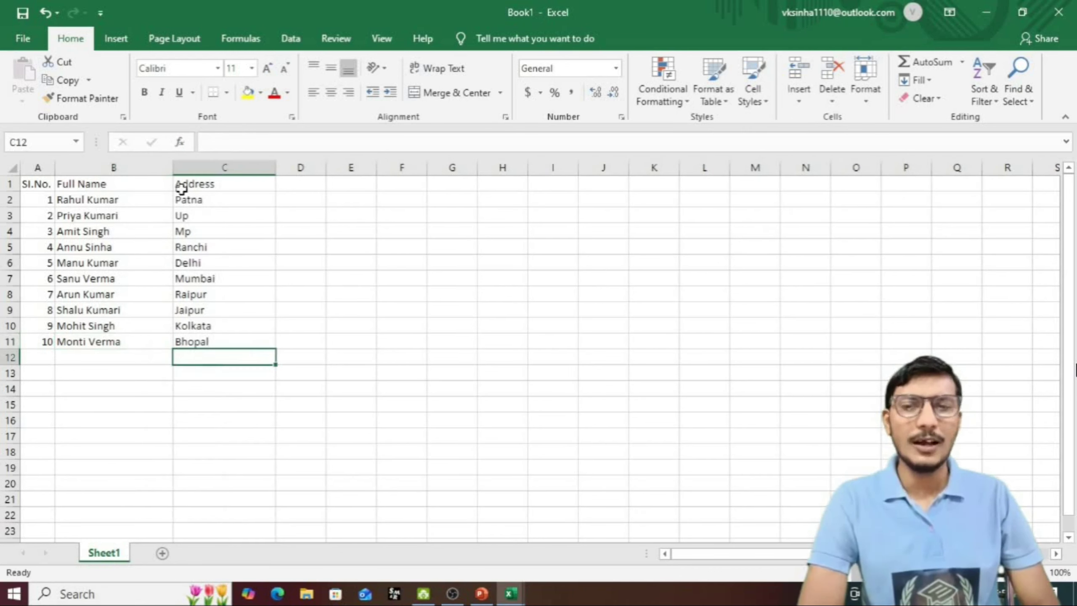
left_click(162, 369)
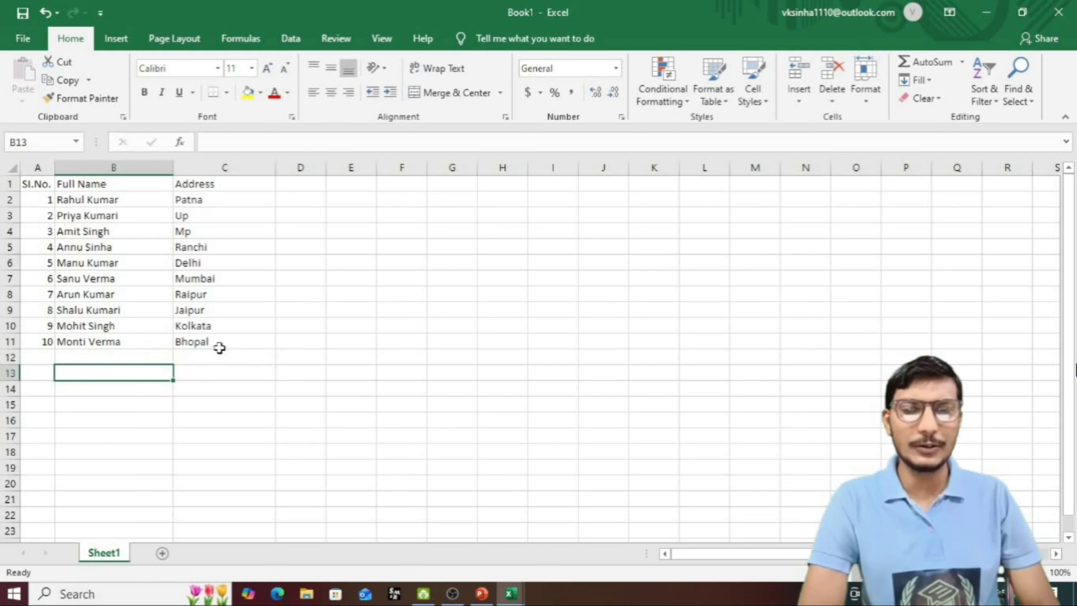
left_click(147, 343)
left_click_drag(26, 183, 235, 350)
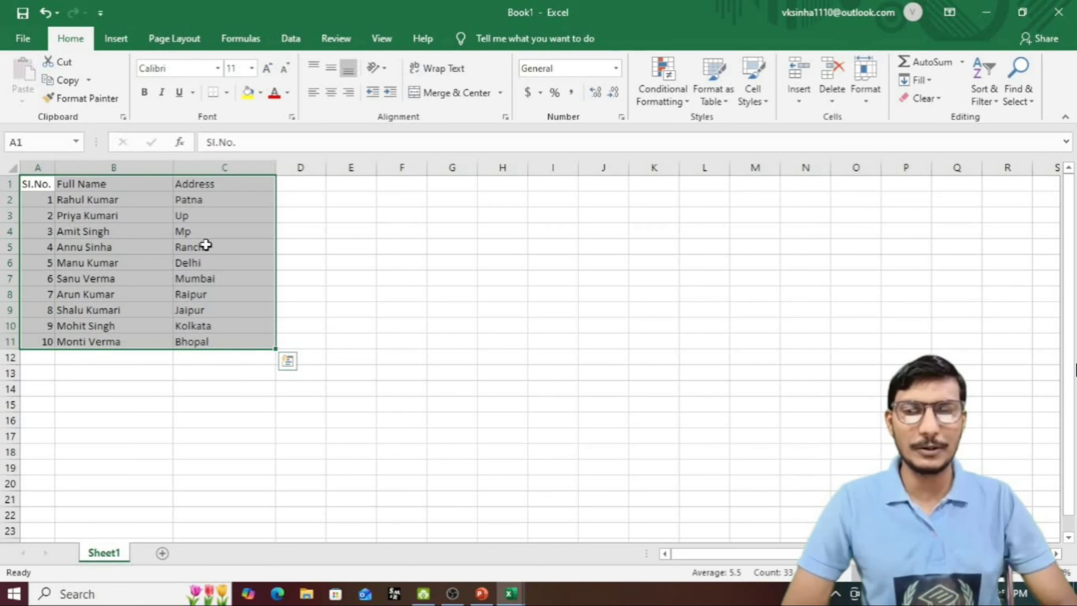
left_click(149, 201)
left_click(132, 184)
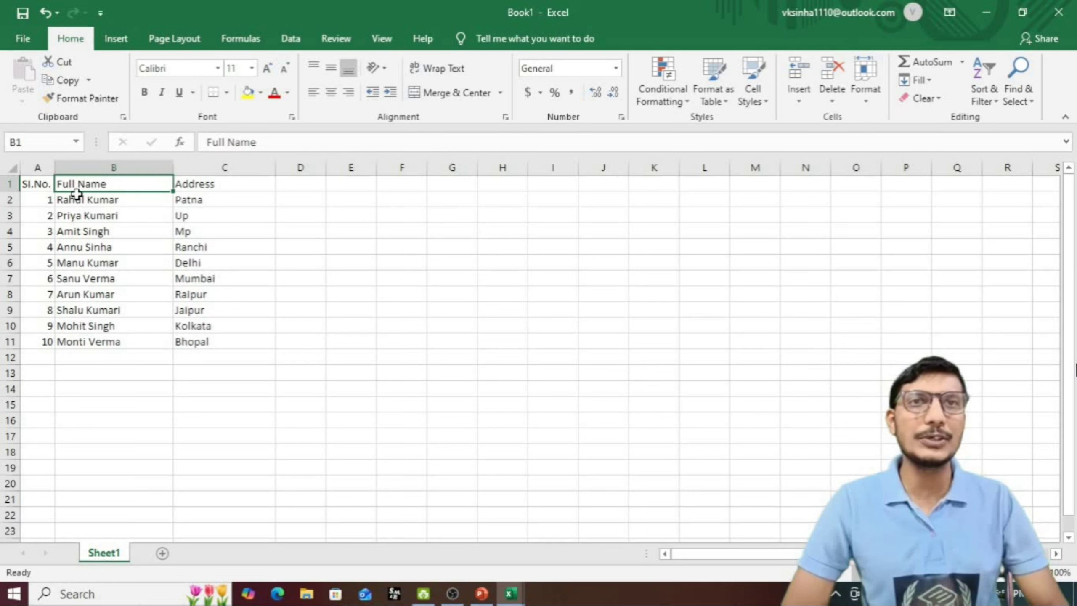
right_click(103, 189)
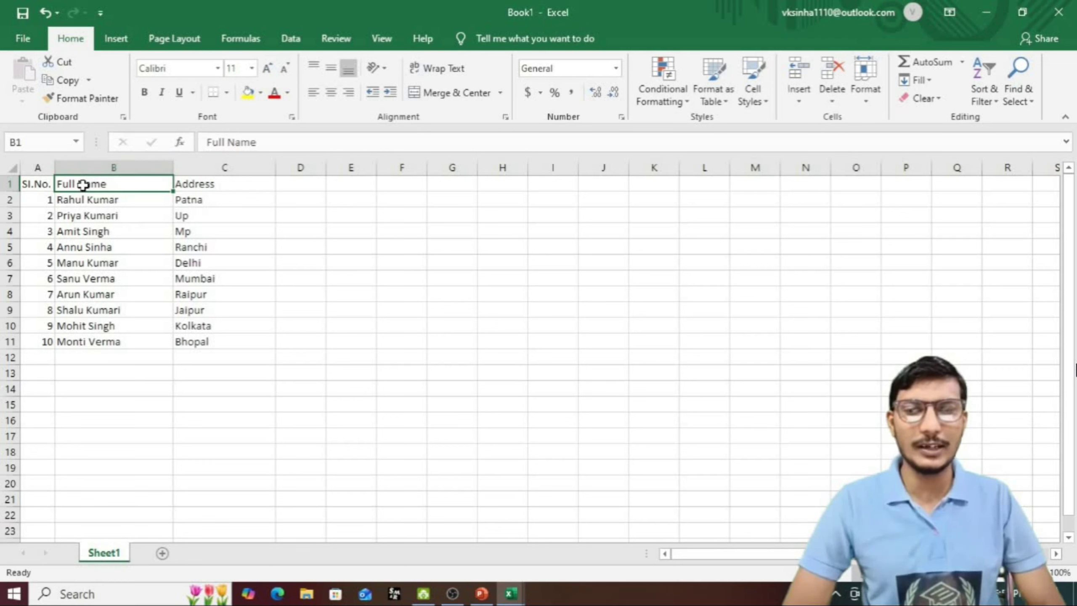
right_click(84, 185)
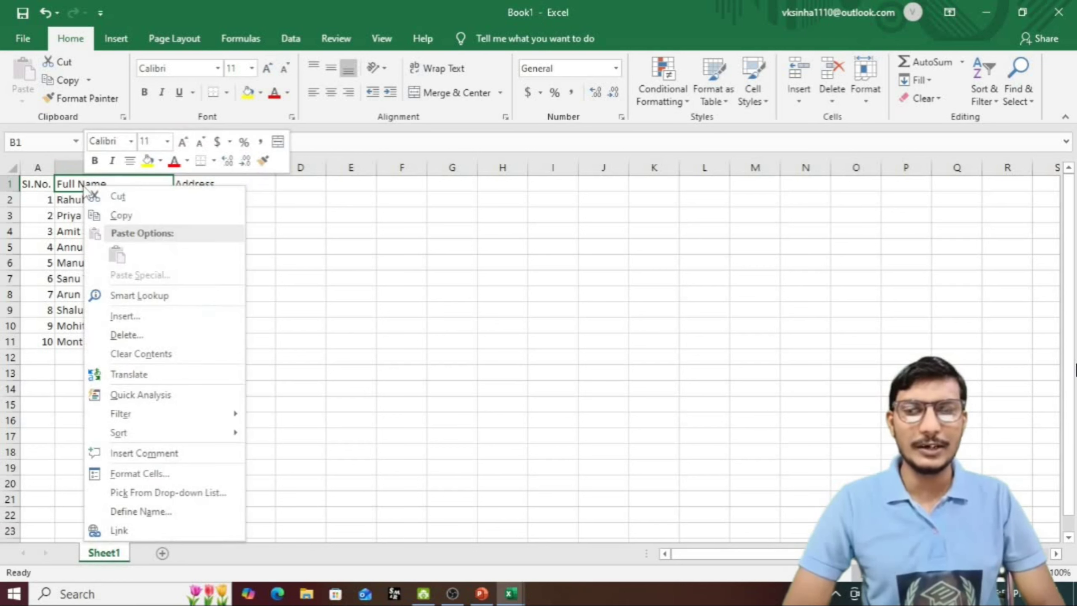
Step: Insert an entire new row above the student table
left_click(129, 319)
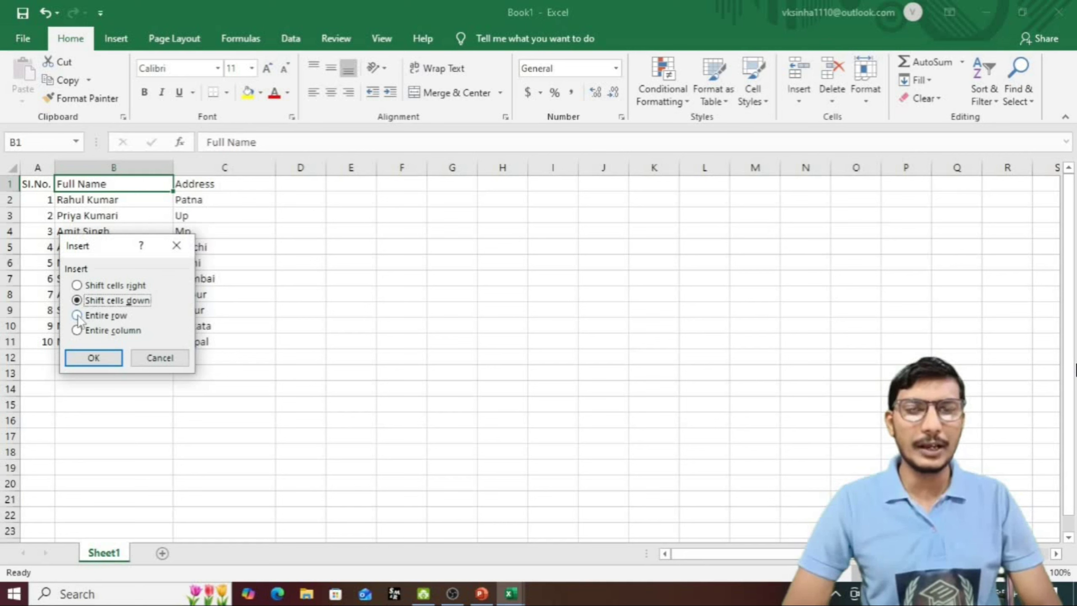
left_click(76, 315)
left_click(111, 360)
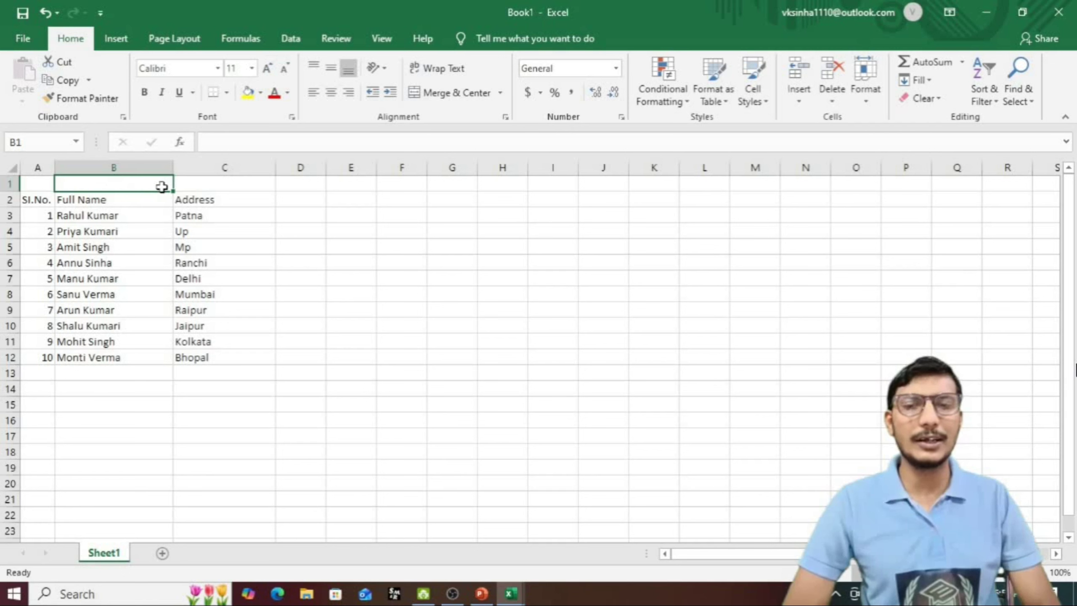
Step: Type the title 'Students's Informations' in B1 and widen column B to fit it
left_click(199, 187)
double_click(68, 183)
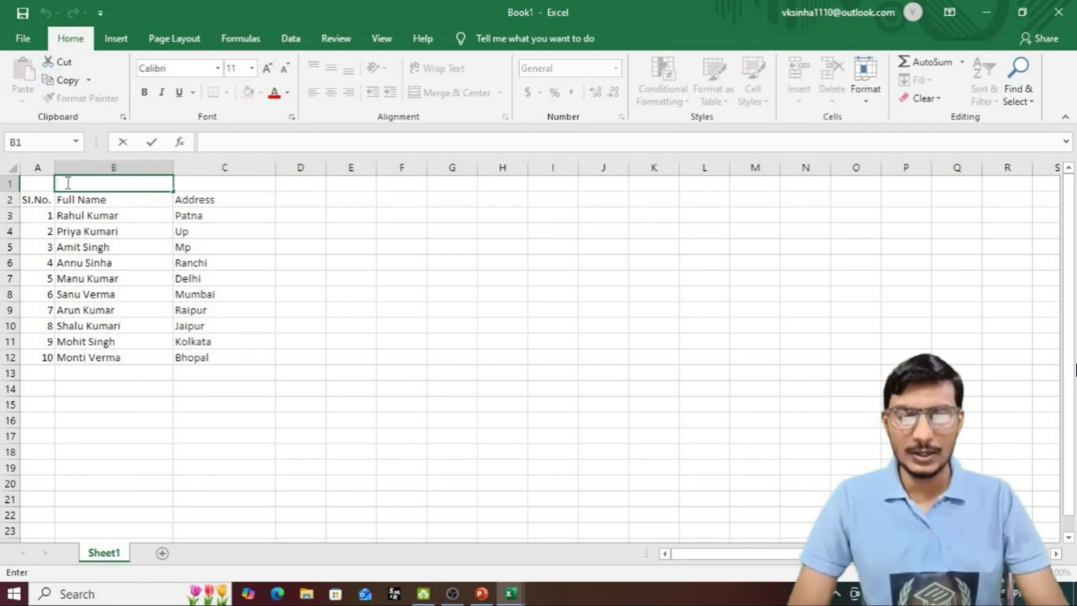
type("Students's Informations")
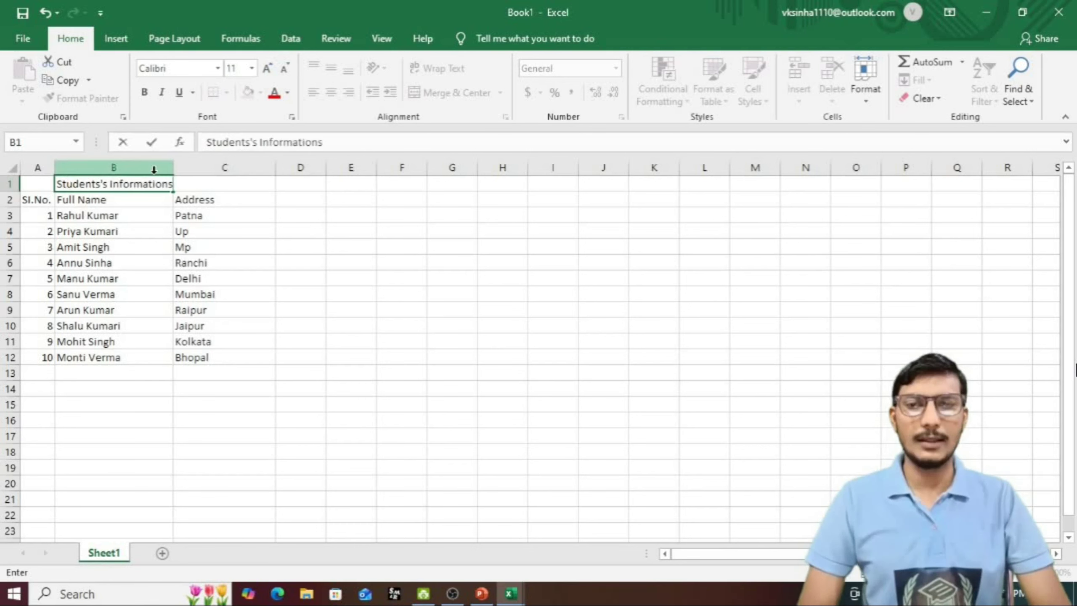
left_click_drag(173, 168, 201, 168)
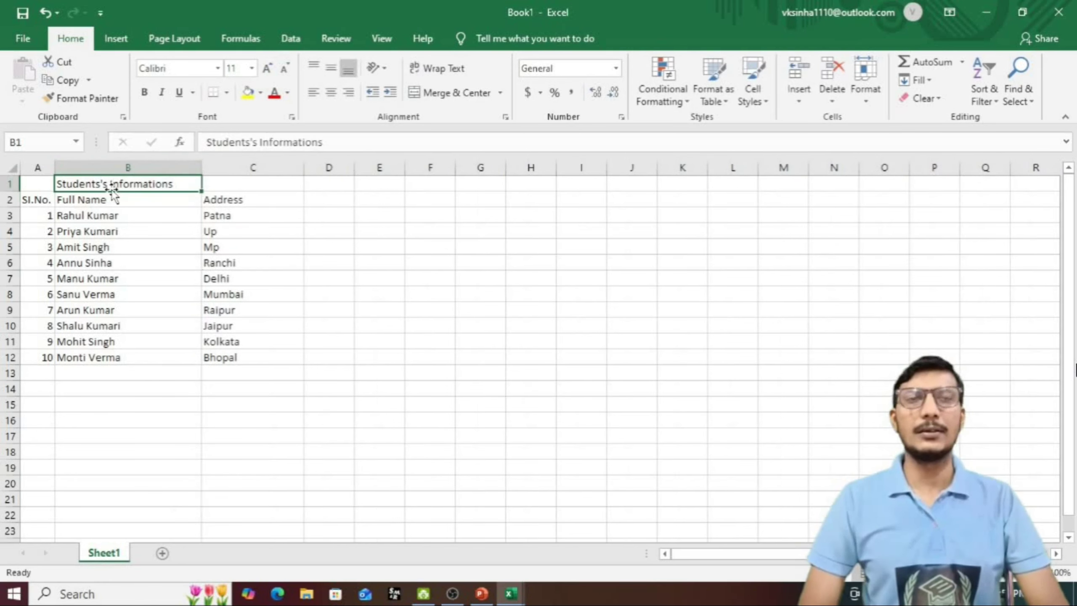
left_click(252, 183)
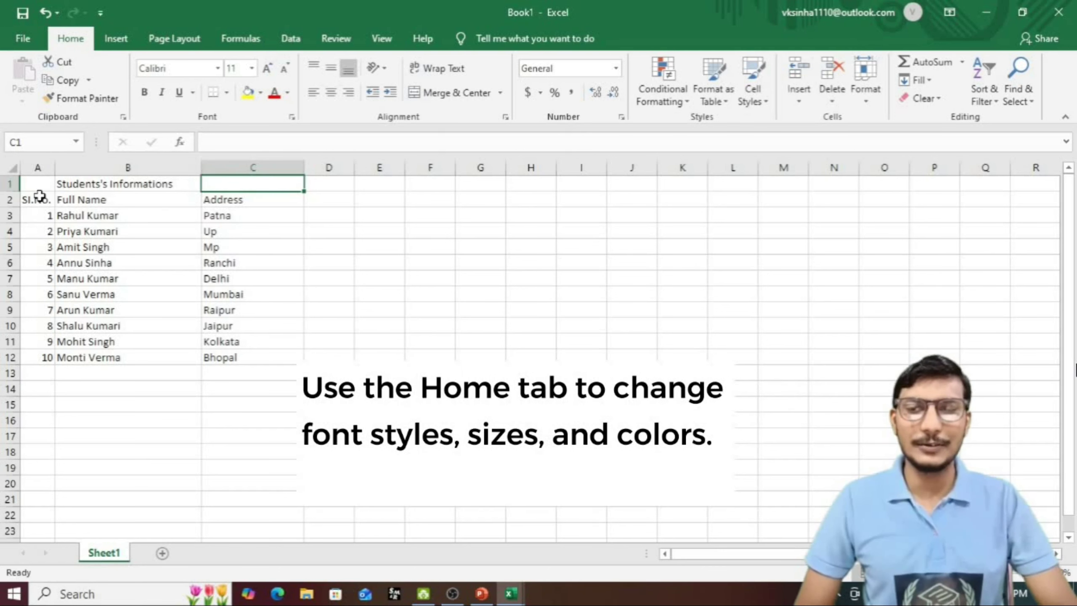
Step: Fill A1:C1 with dark blue and set the title font size to 20
left_click_drag(37, 183, 264, 185)
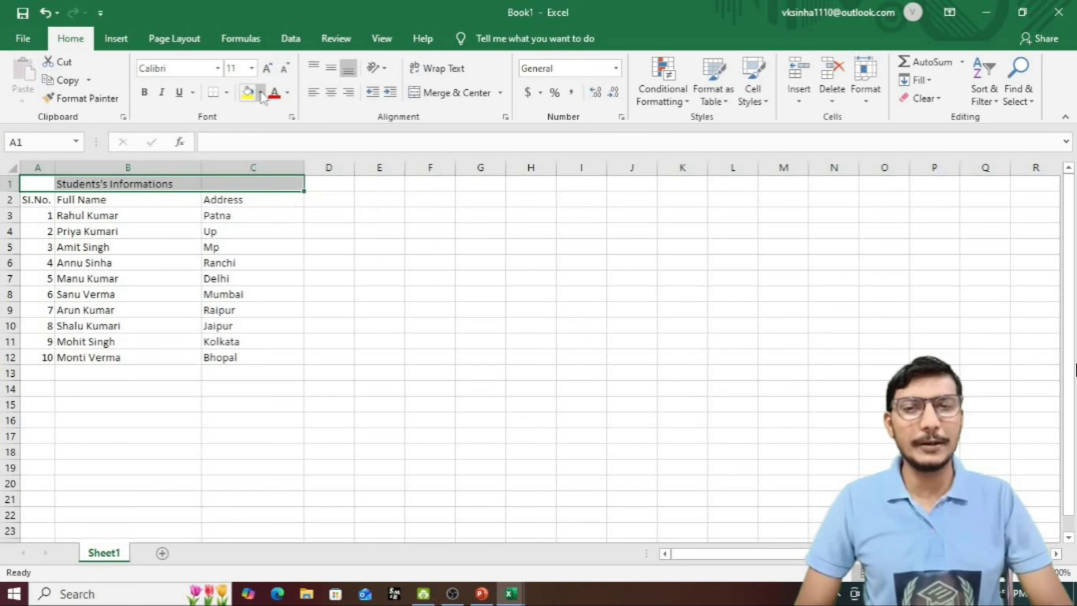
left_click(261, 93)
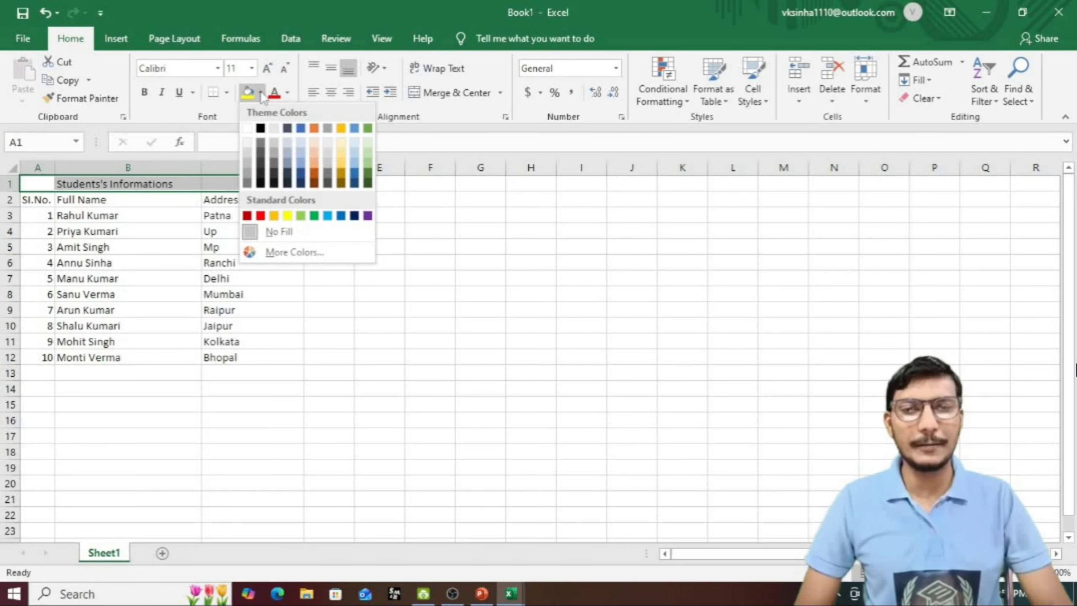
left_click(356, 183)
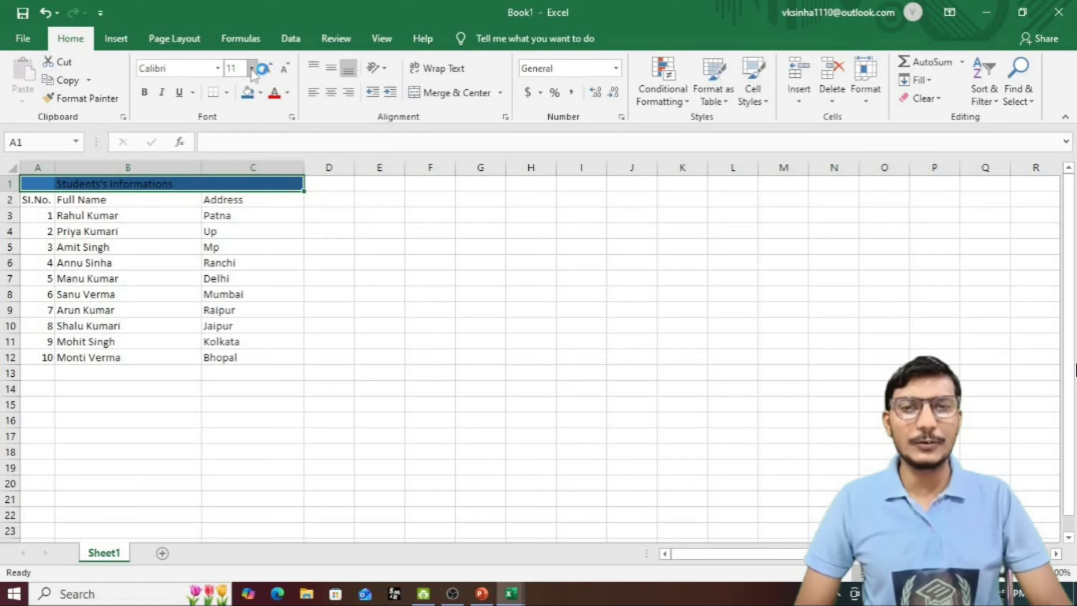
left_click(252, 70)
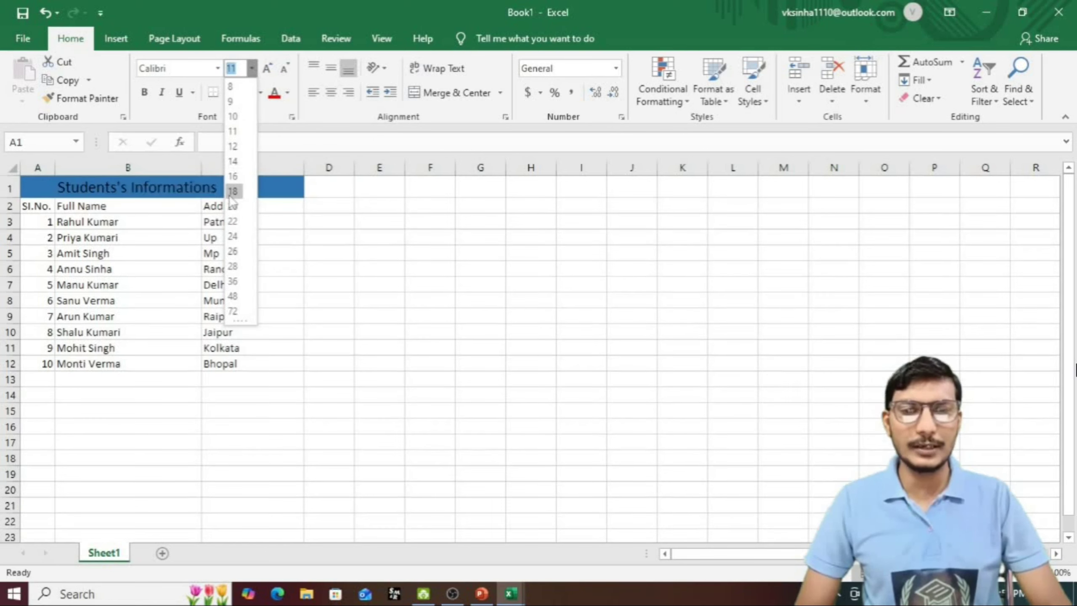
left_click(232, 206)
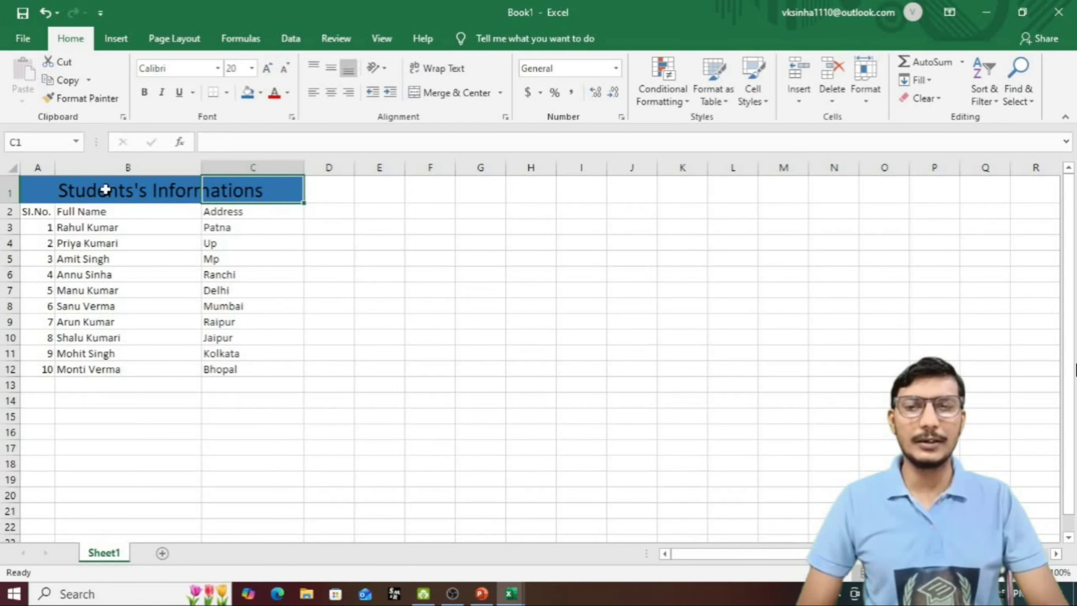
Step: Make the Students's Informations title text white
double_click(173, 188)
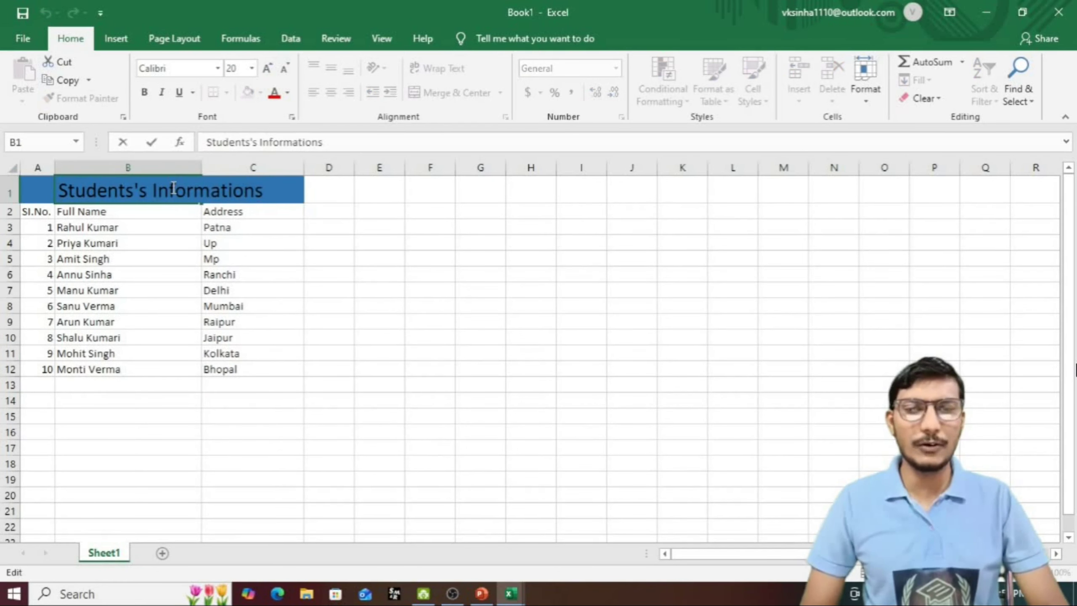
triple_click(172, 189)
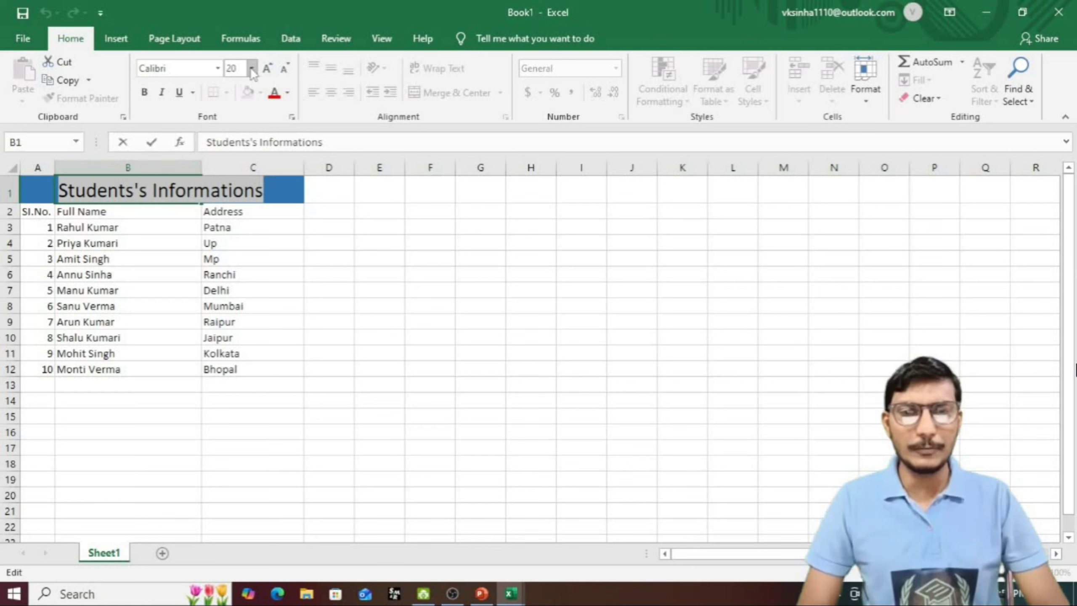
left_click(288, 93)
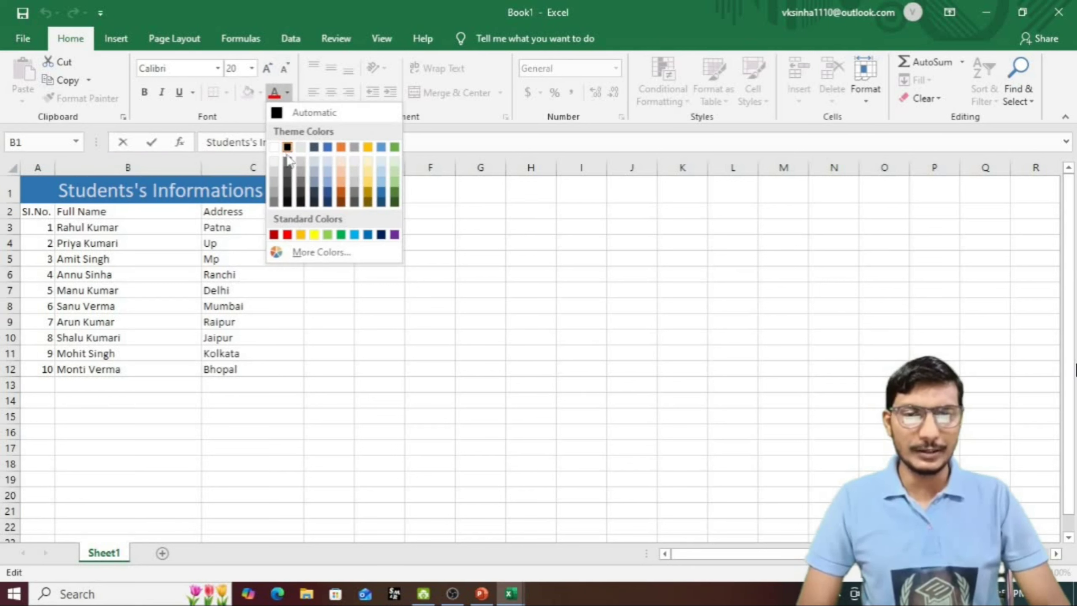
left_click(274, 149)
left_click(295, 430)
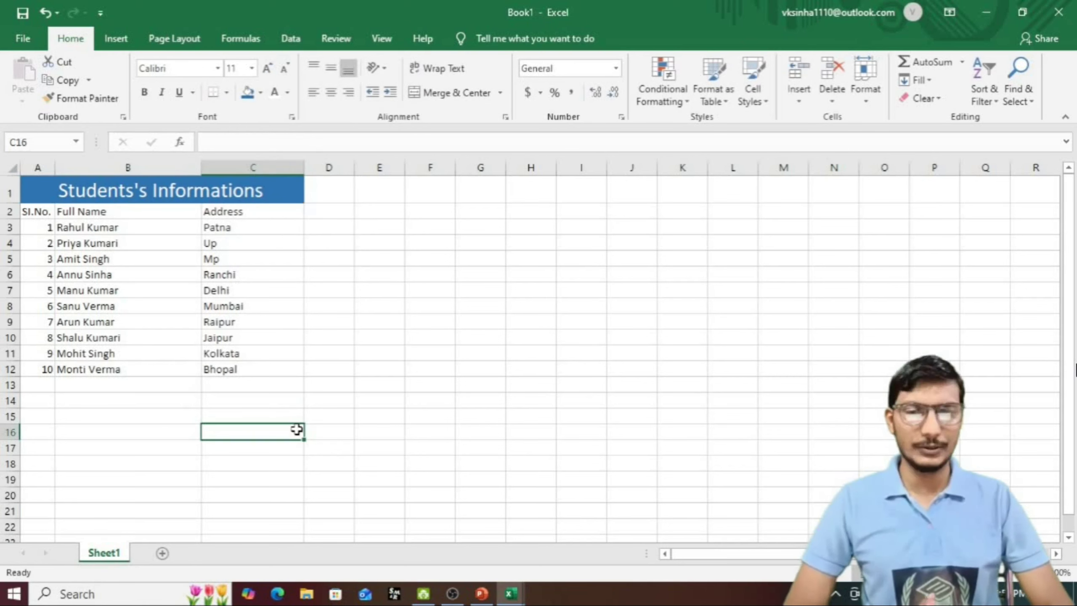
left_click(290, 384)
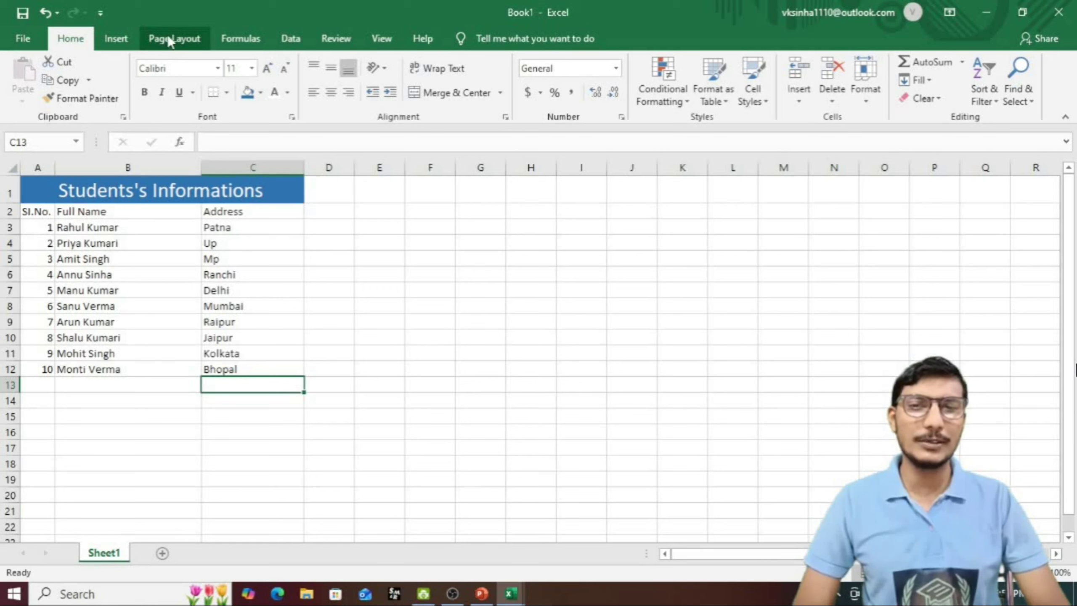
Step: Apply a new Page Layout theme, turning the title band dark red with Trebuchet MS text
left_click(175, 39)
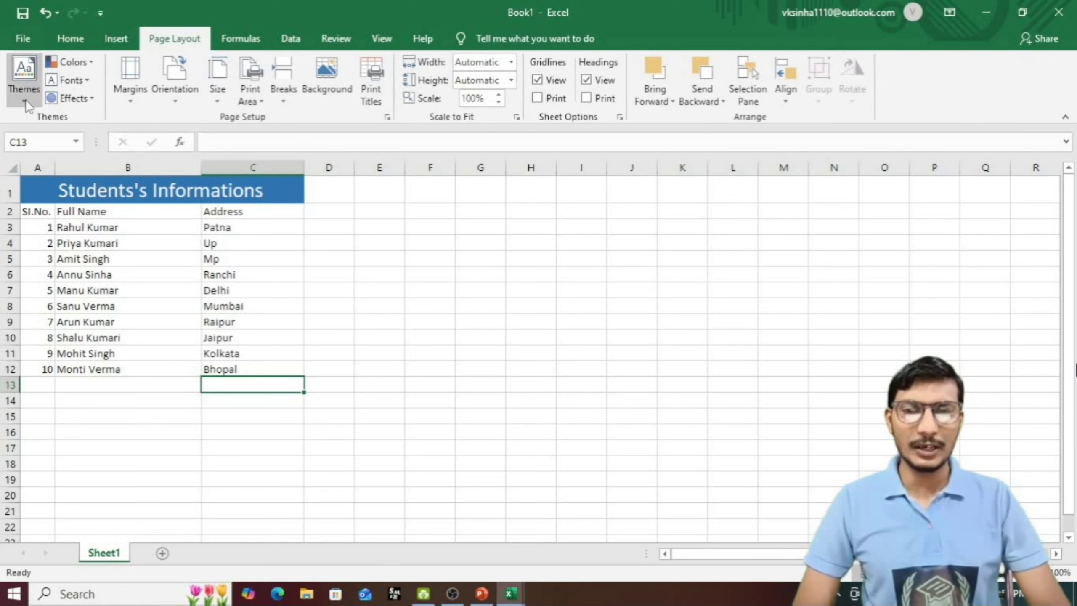
left_click(23, 76)
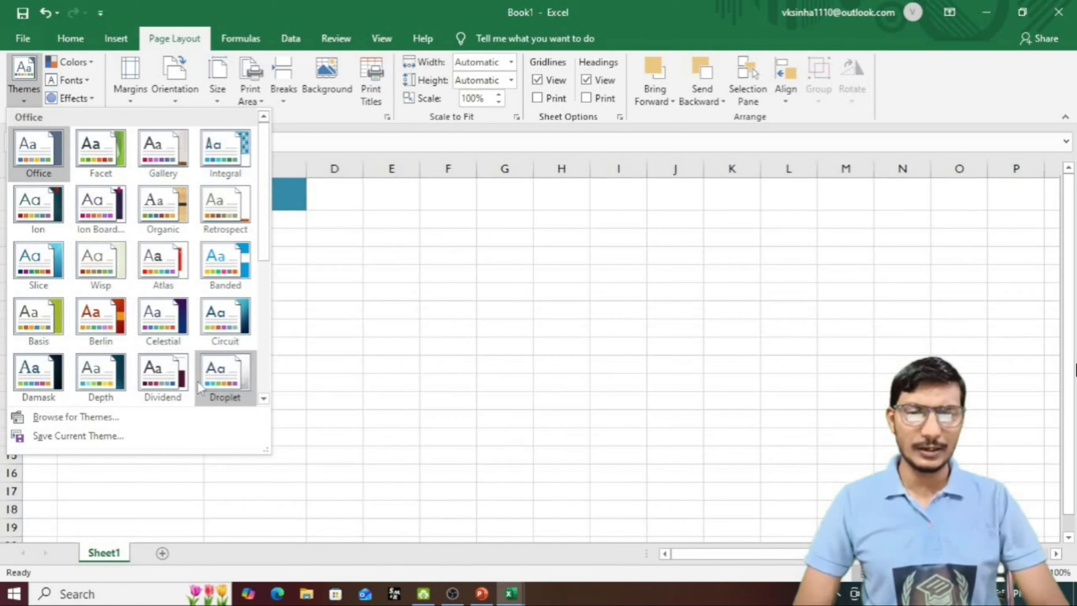
left_click(112, 162)
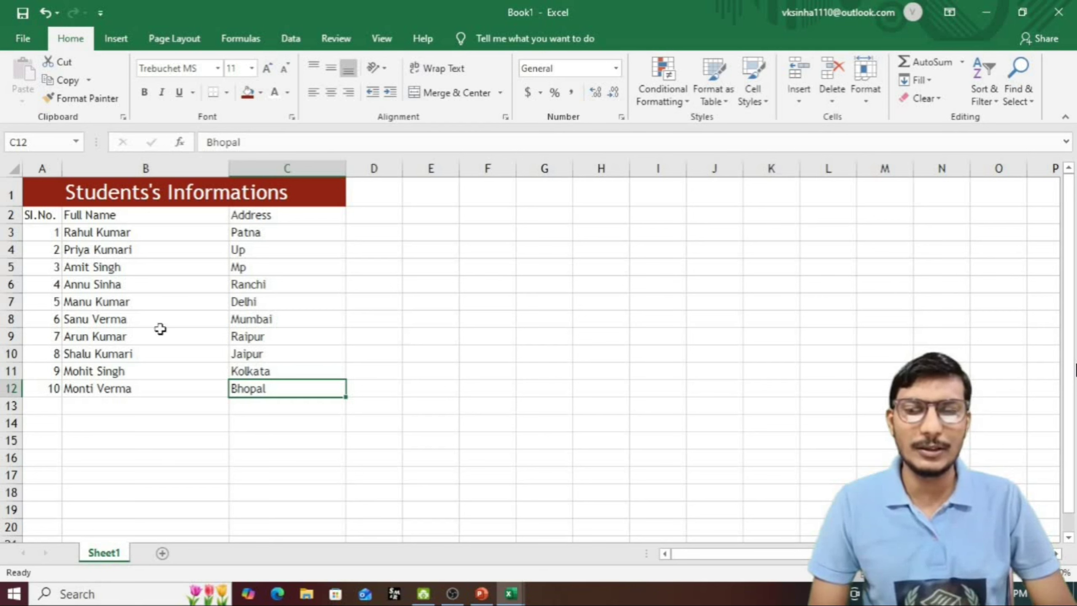
Step: Fill the Sl.No. column below 10 with a counting series (11, 12, …) via Fill Series
left_click(149, 246)
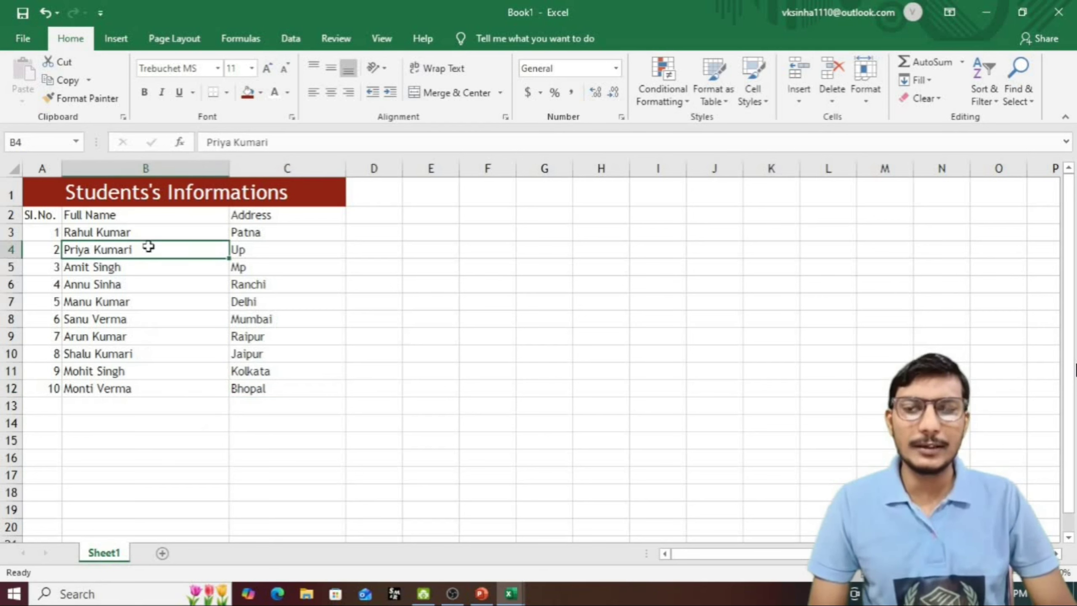
left_click(51, 407)
left_click(59, 393)
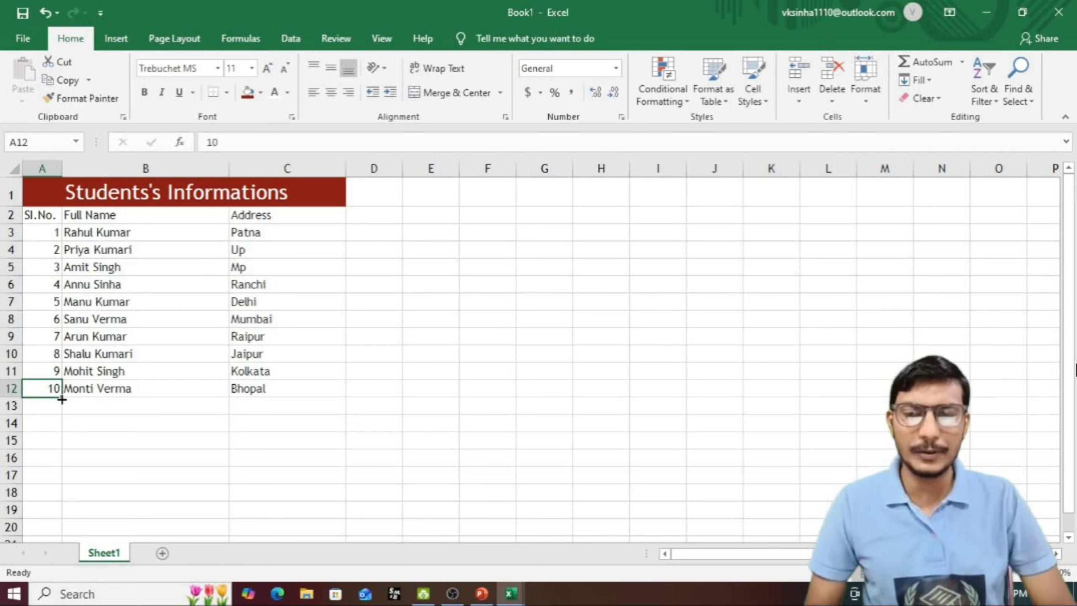
left_click_drag(62, 399, 62, 463)
left_click(74, 475)
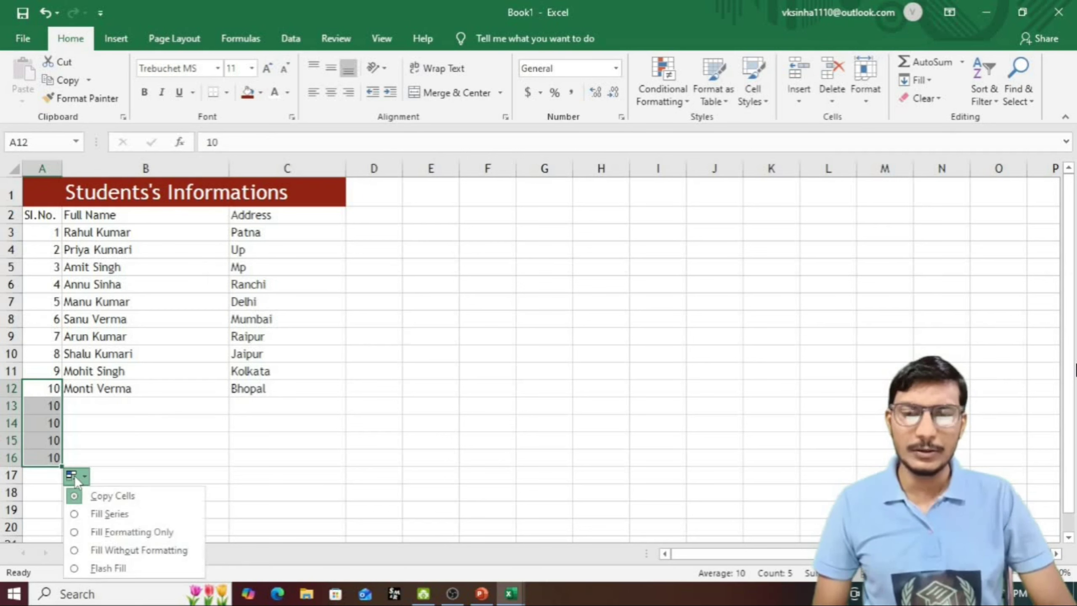
left_click(117, 507)
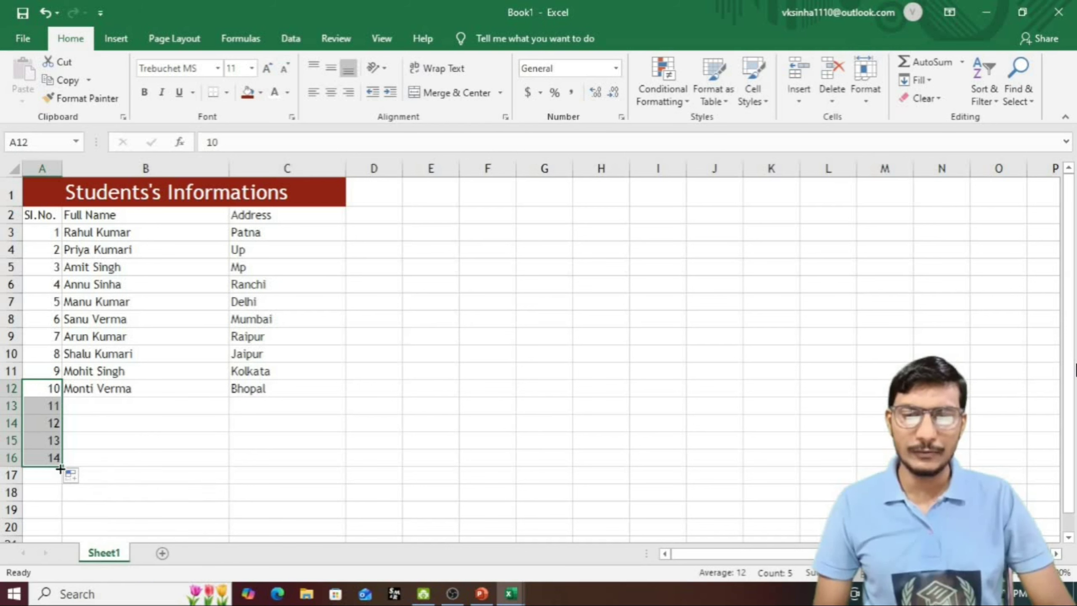
Step: Extend the series to 15 in row 17 and select the third student's name
left_click_drag(61, 466, 62, 484)
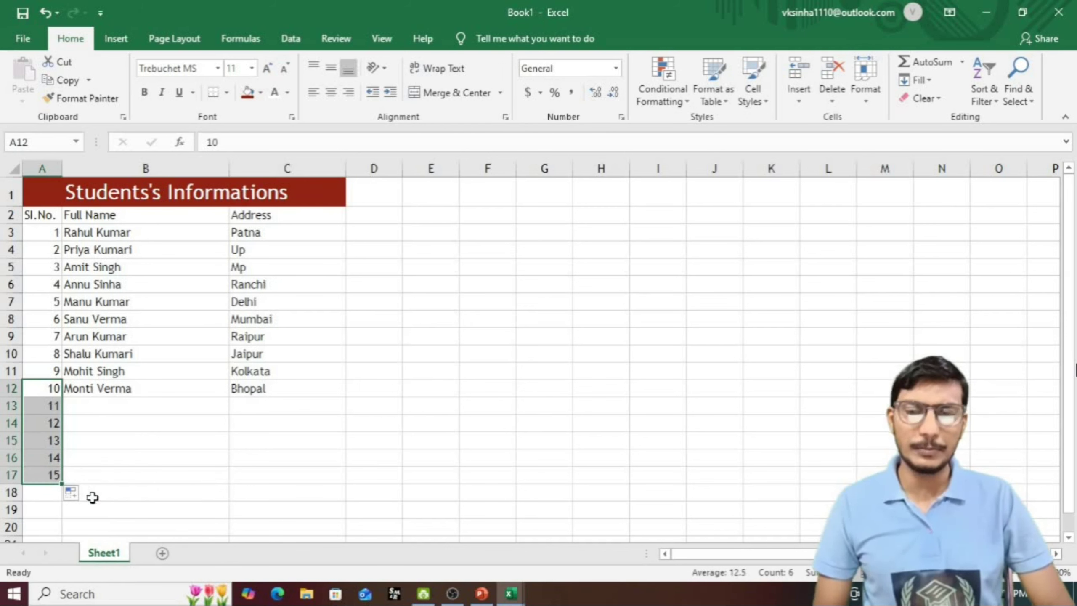
left_click(151, 413)
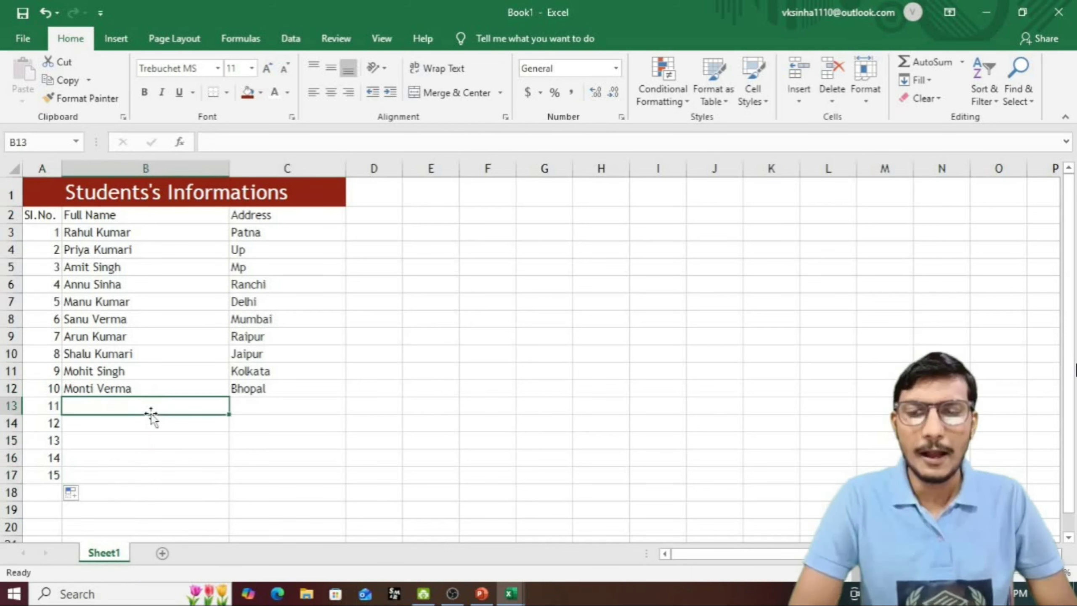
left_click(118, 269)
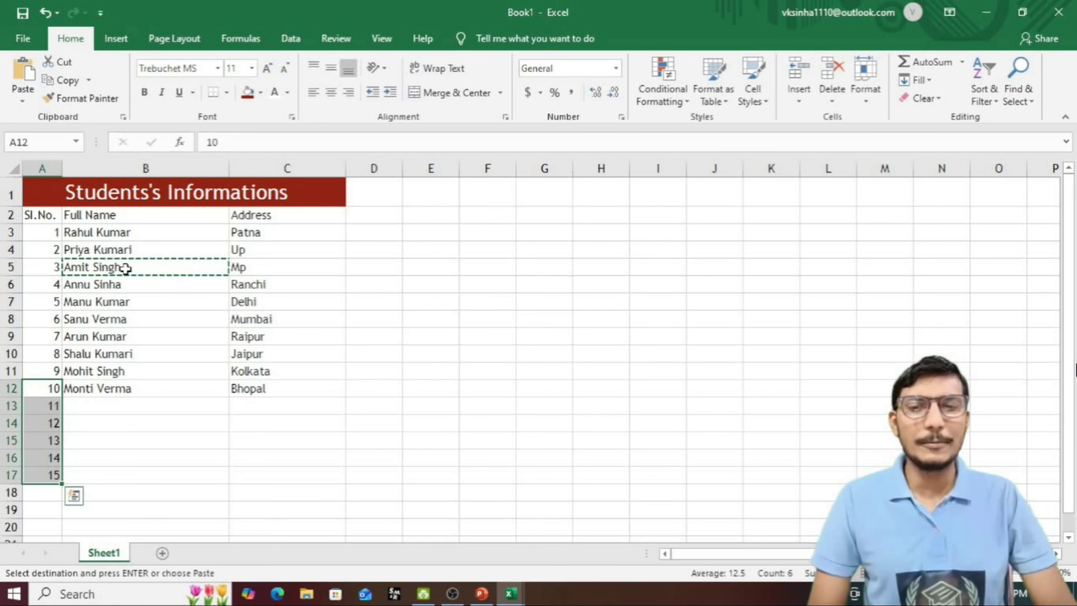
Step: Paste the third student's name into B13 and change the surname for the new student
left_click(125, 267)
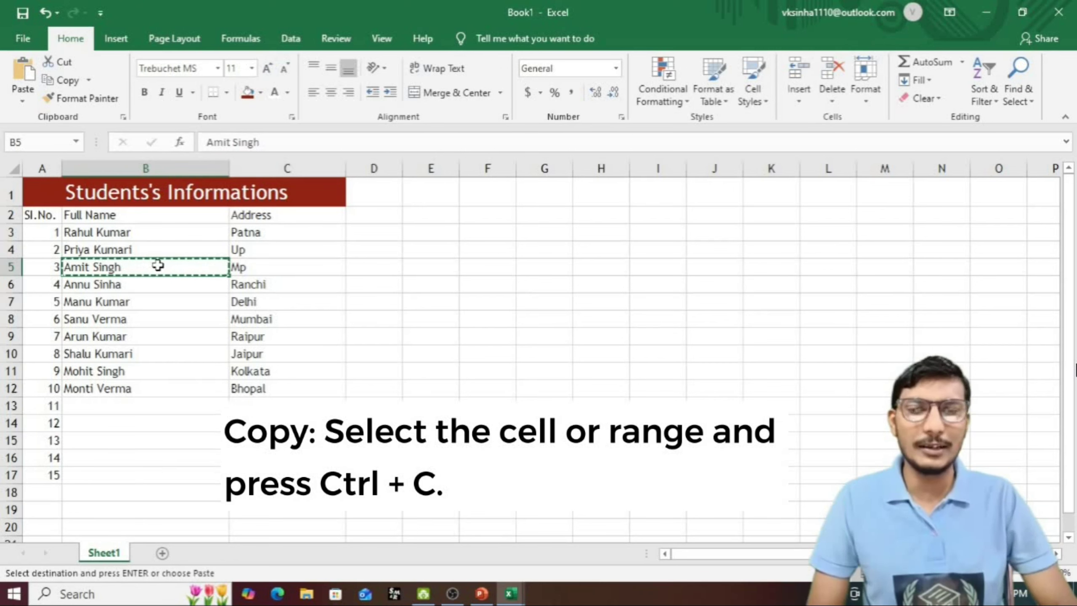
left_click(112, 403)
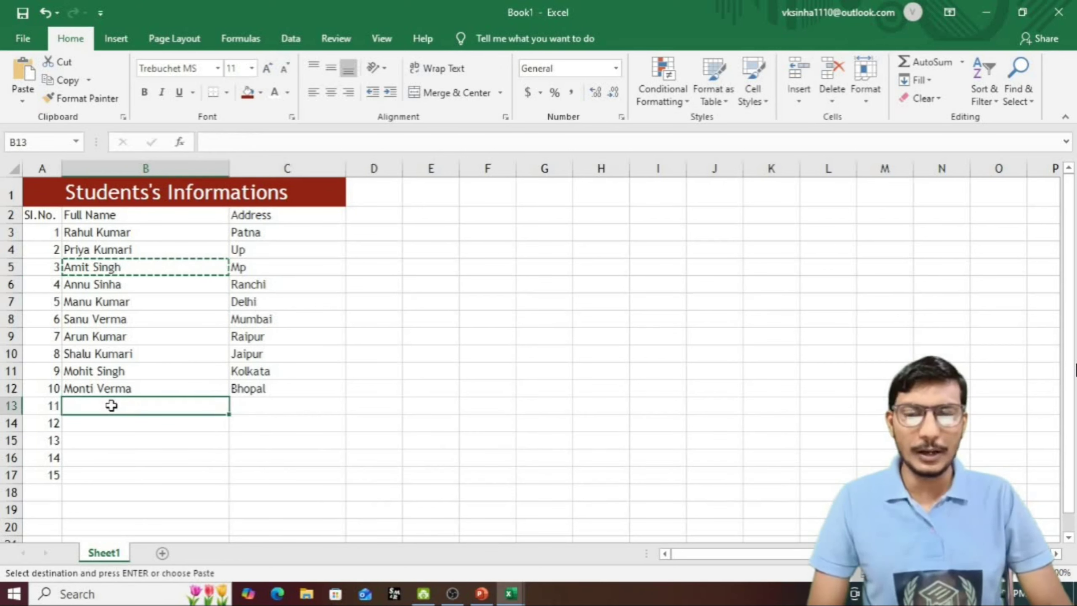
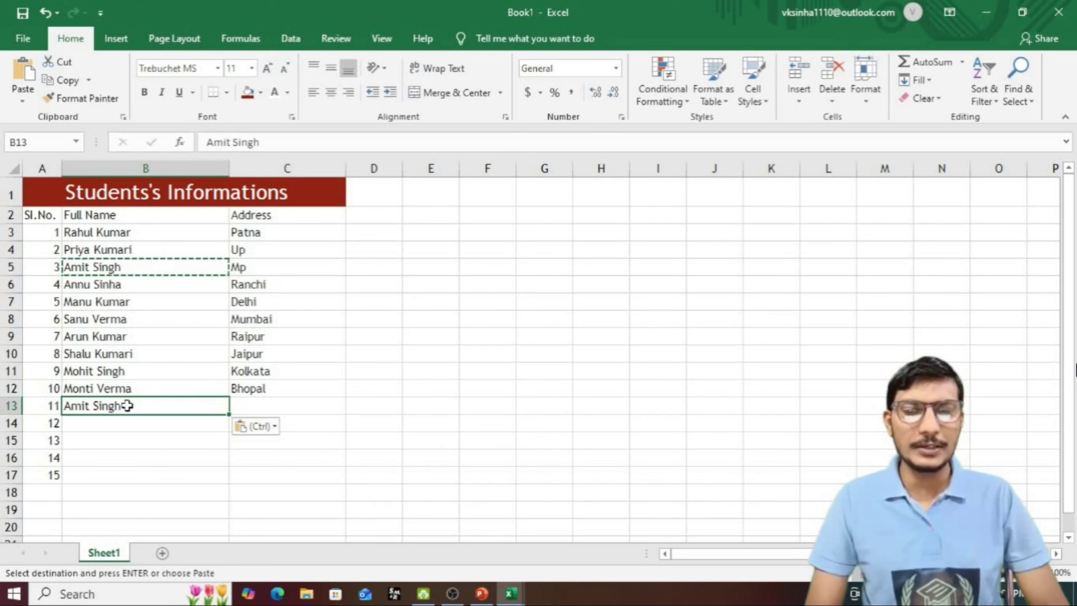
double_click(124, 405)
key("BackSpace")
key("BackSpace")
key("BackSpace")
key("BackSpace")
key("BackSpace")
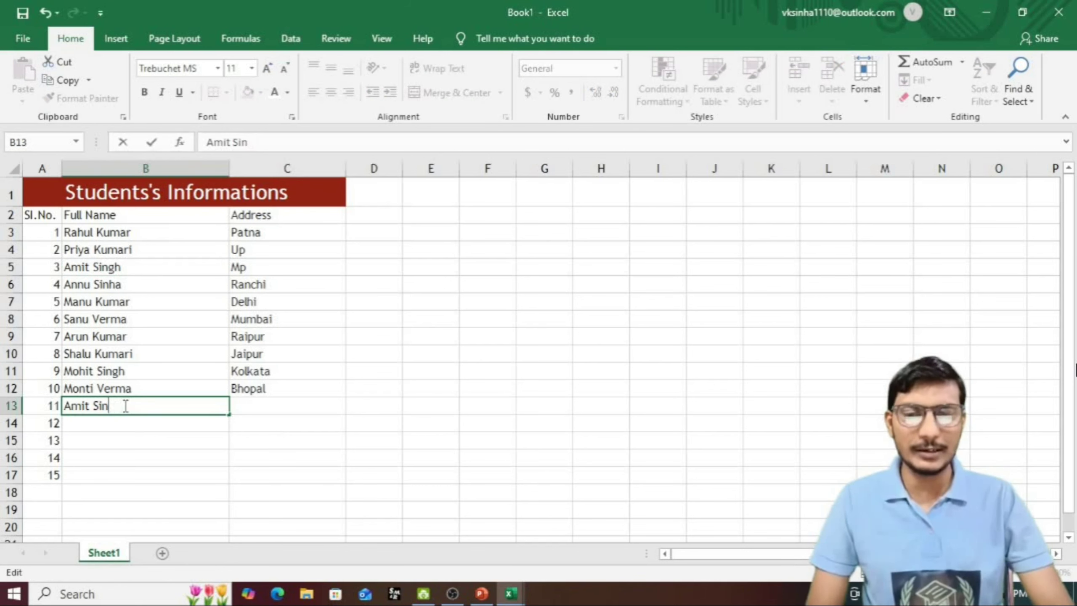
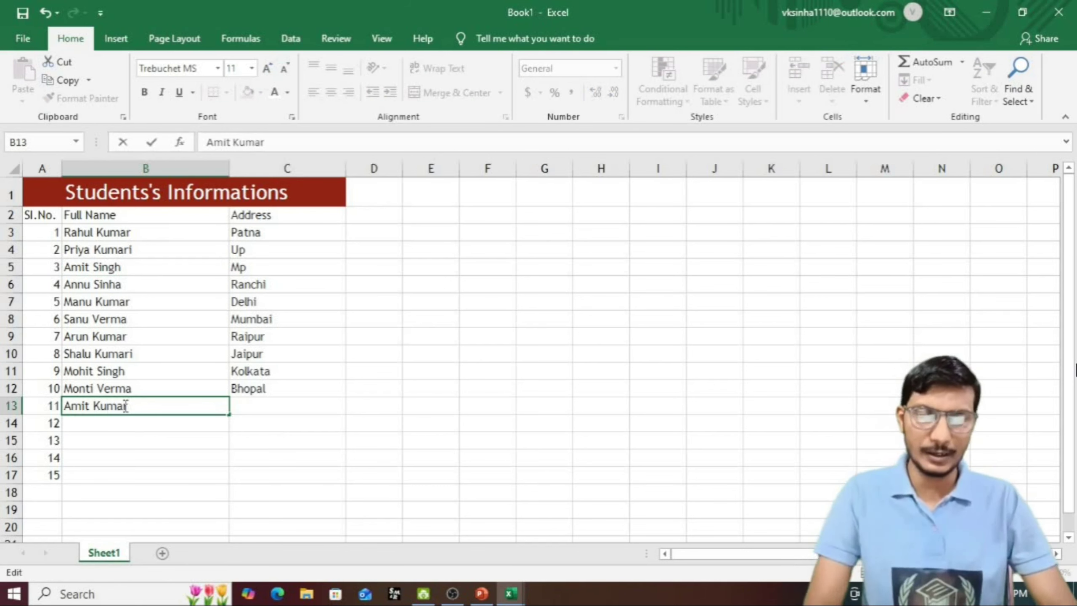
left_click(266, 410)
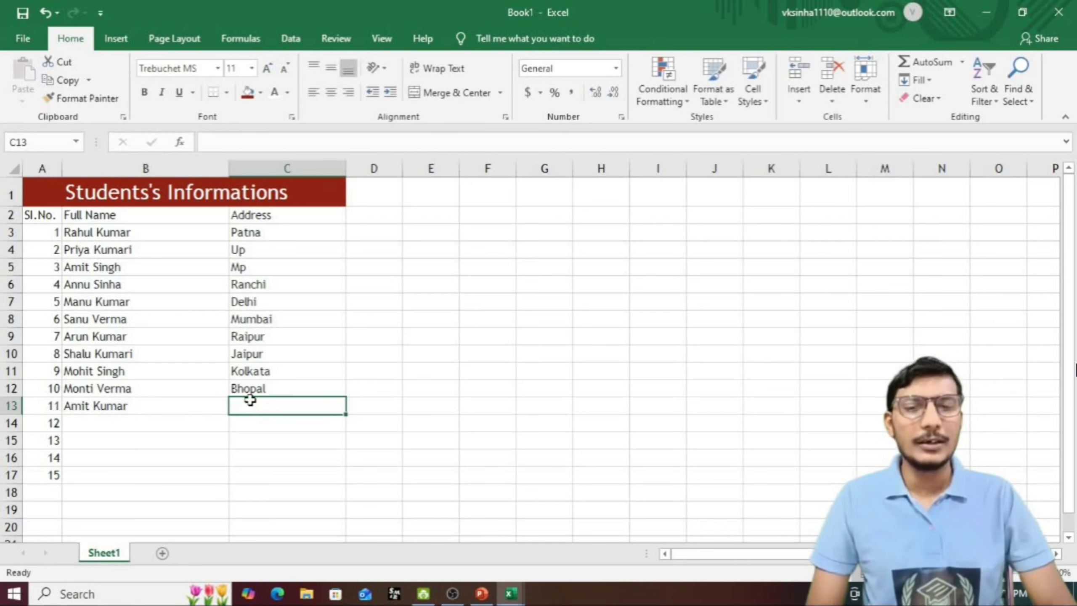
Step: Enter Patna as the new student's address in C13
type("P")
left_click(169, 423)
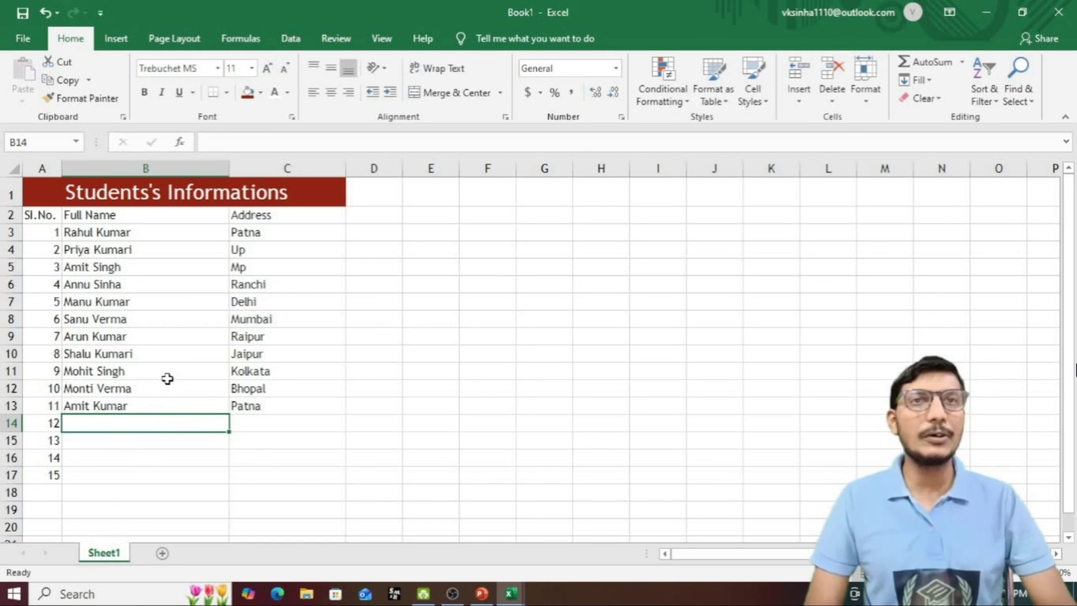
left_click(150, 407)
left_click(60, 487)
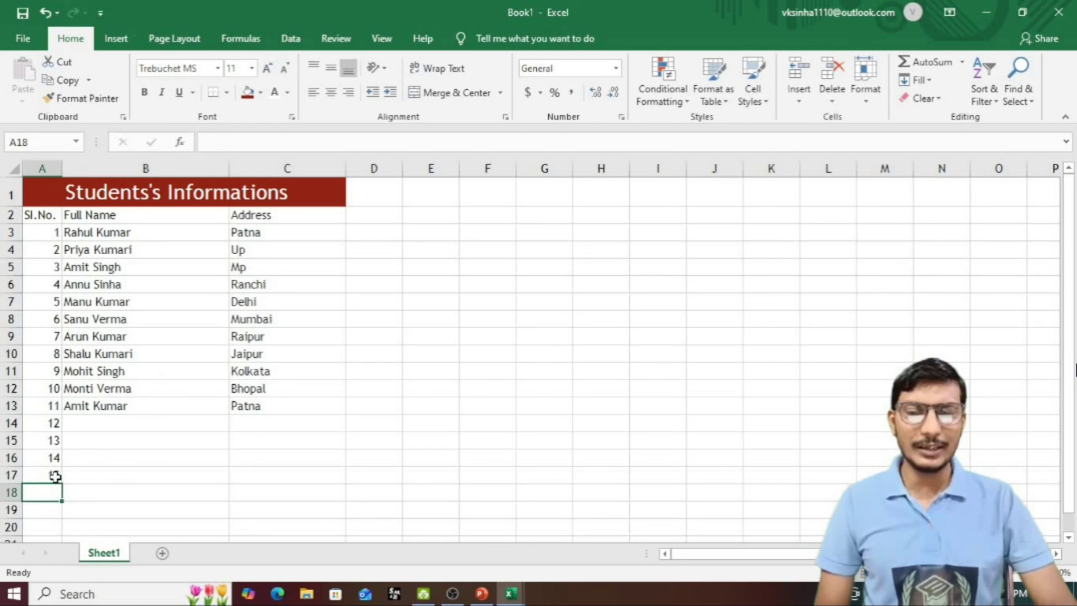
Step: Delete the extra serial numbers 12–15 from A14:A17, so the table ends at student 11
left_click_drag(55, 476, 51, 421)
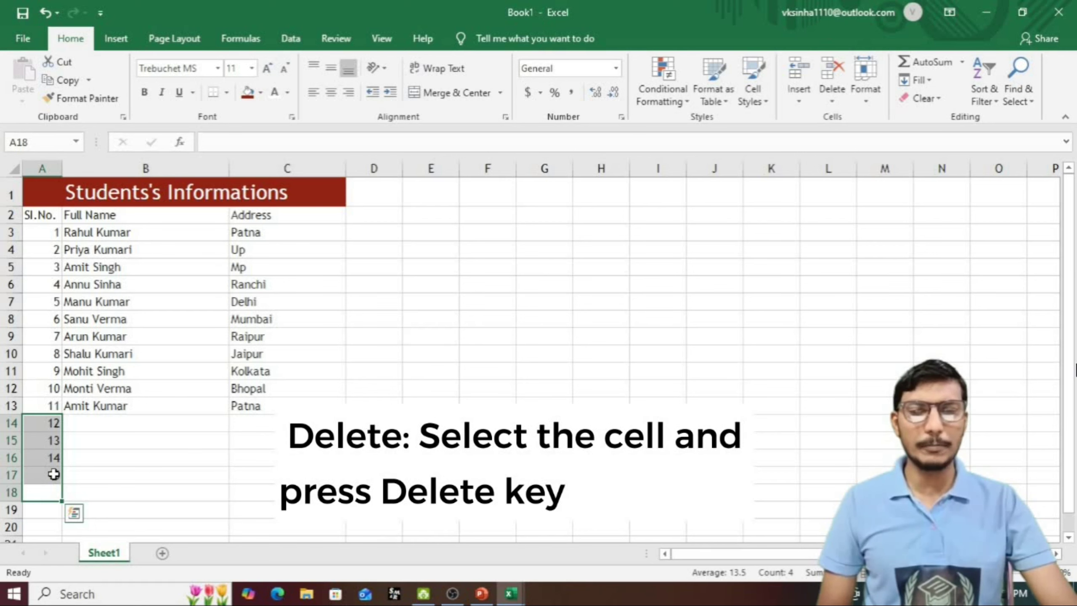
key("Delete")
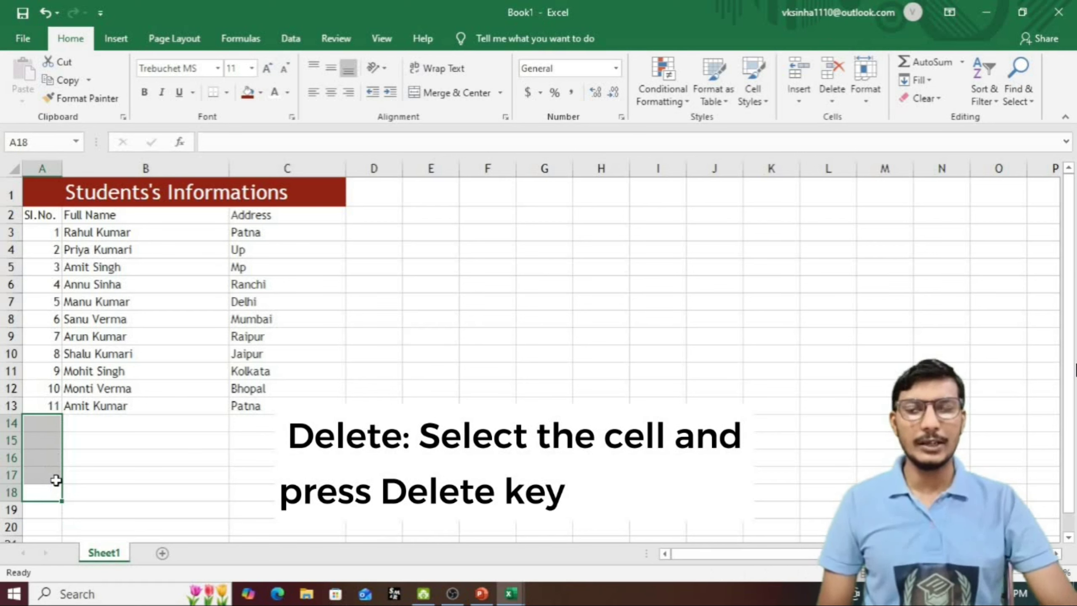
key("ctrl+z")
right_click(56, 480)
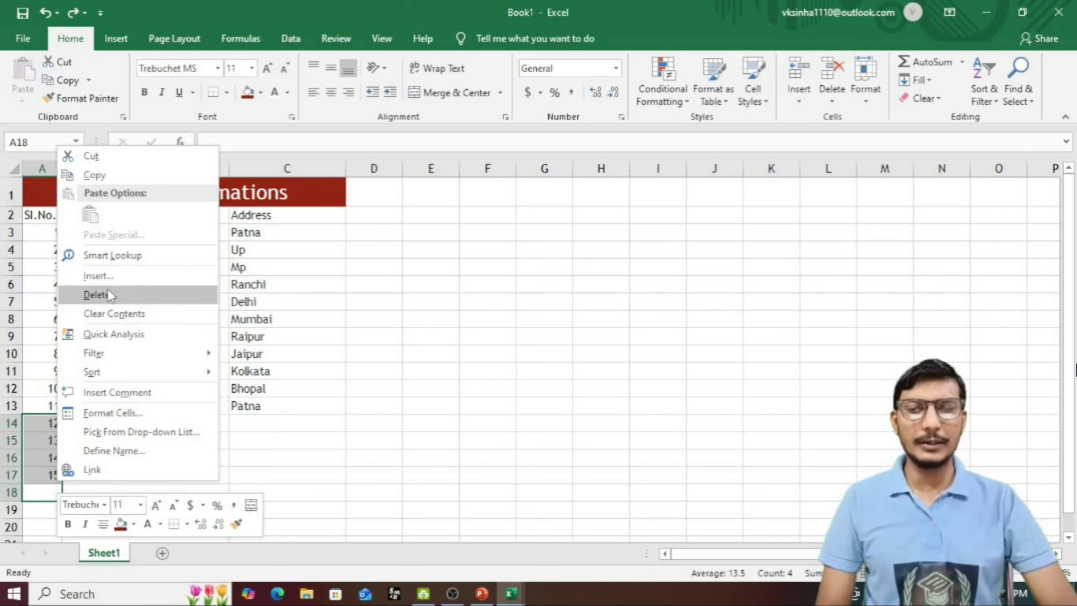
key("Escape")
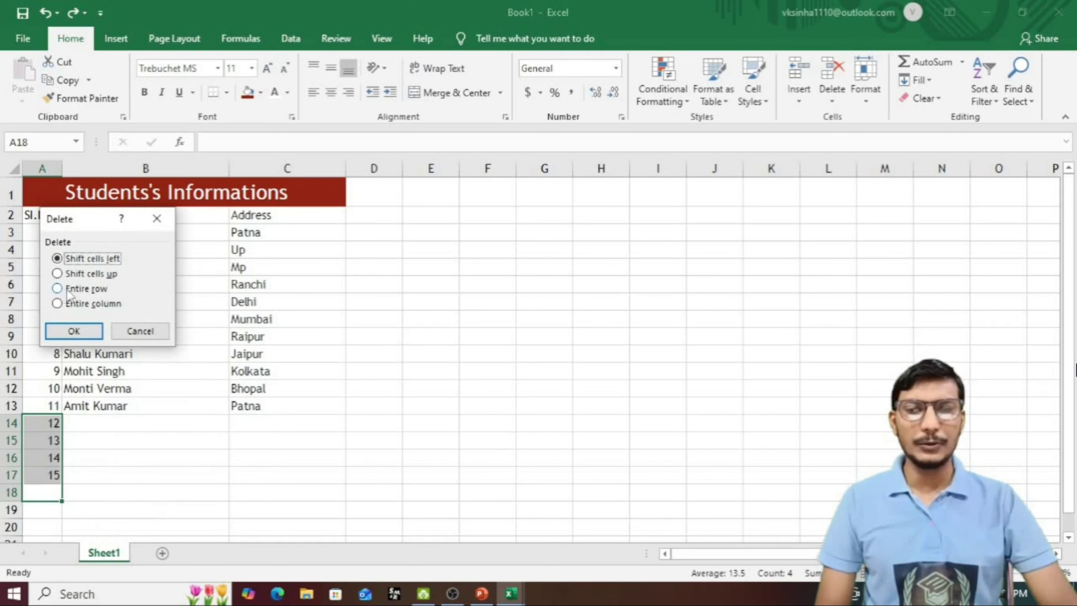
left_click(74, 331)
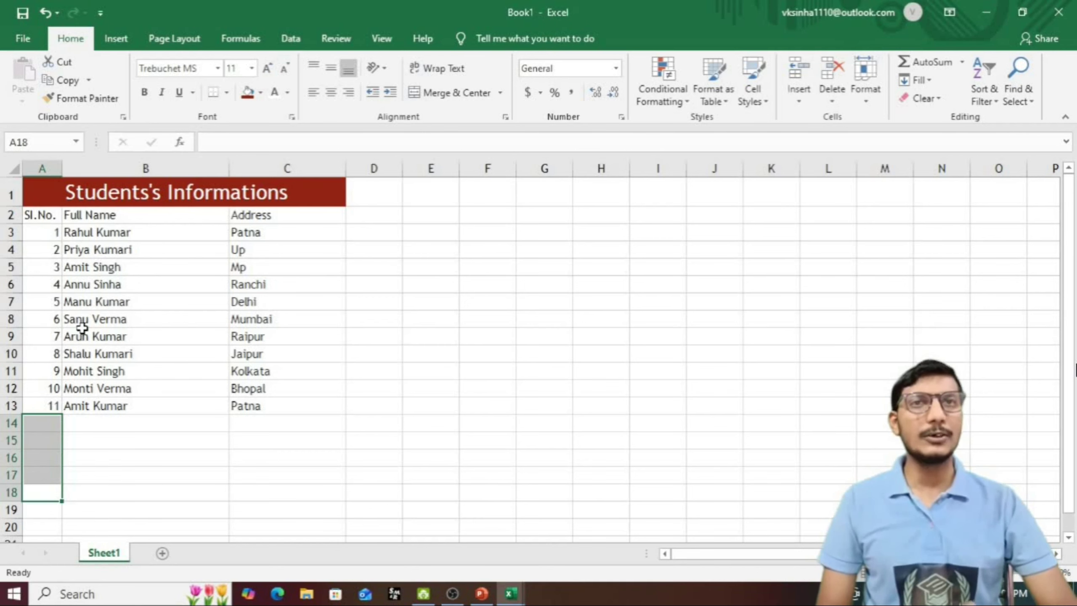
left_click(241, 539)
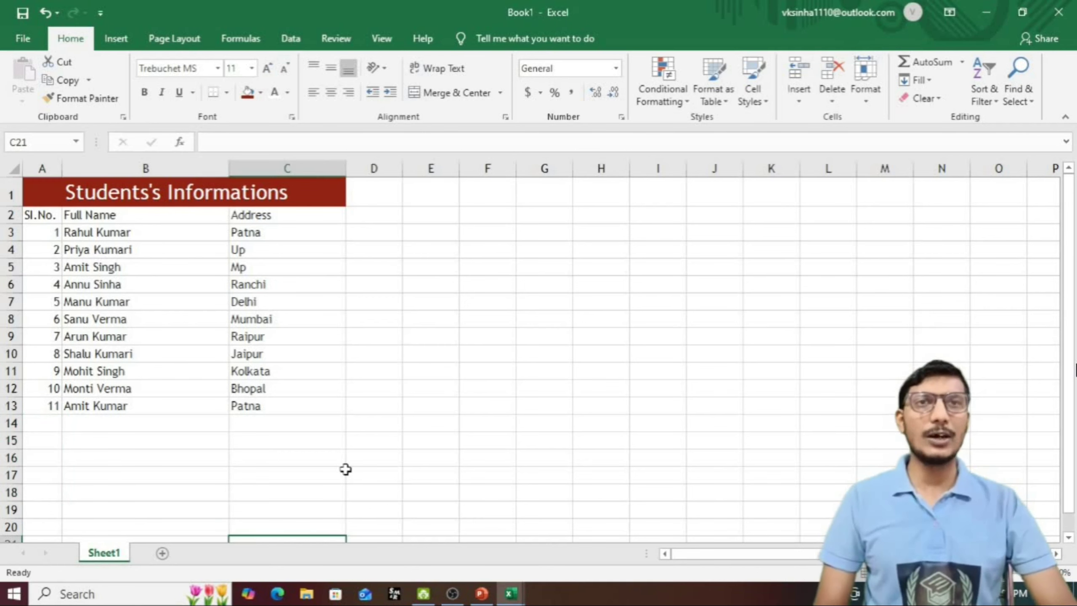